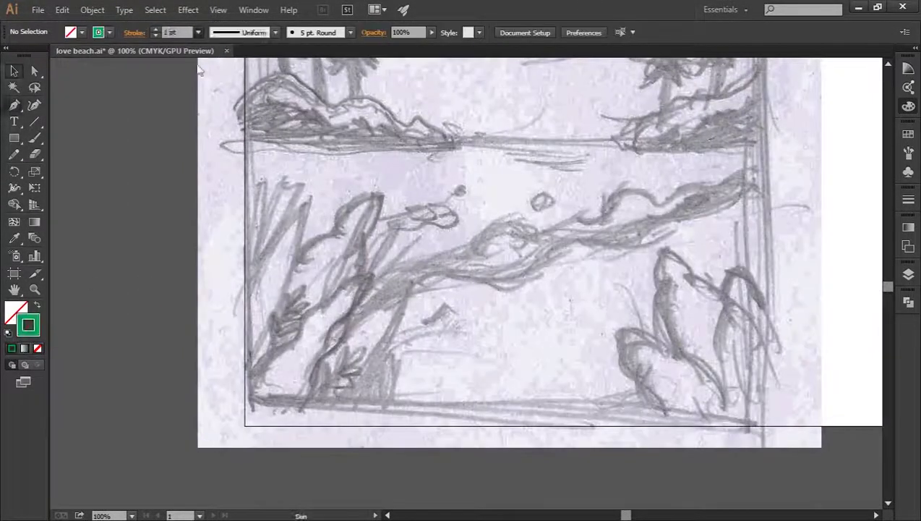
- Outline the first bottom-left leaves in green, including a wavy leaf reaching the bottom edge
{"action": "left_click_drag", "start_coordinate": [313, 202], "coordinate": [253, 391]}
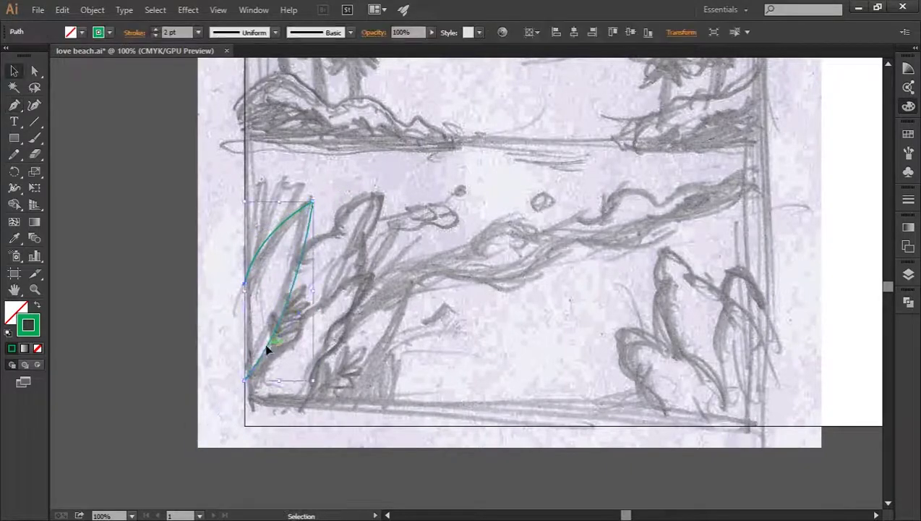
{"action": "left_click", "coordinate": [313, 202]}
{"action": "key", "text": "ctrl+plus"}
{"action": "left_click_drag", "start_coordinate": [344, 228], "coordinate": [471, 163]}
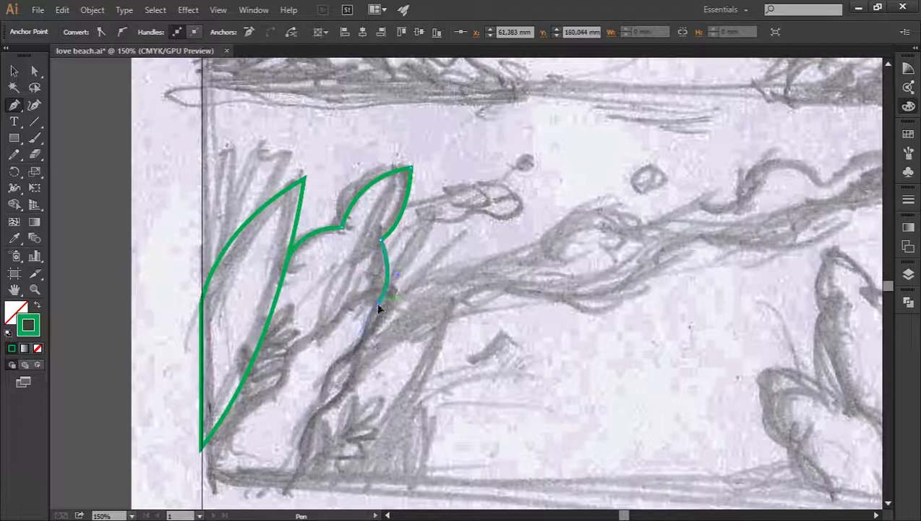
{"action": "left_click_drag", "start_coordinate": [377, 308], "coordinate": [293, 261]}
{"action": "left_click_drag", "start_coordinate": [119, 397], "coordinate": [206, 220]}
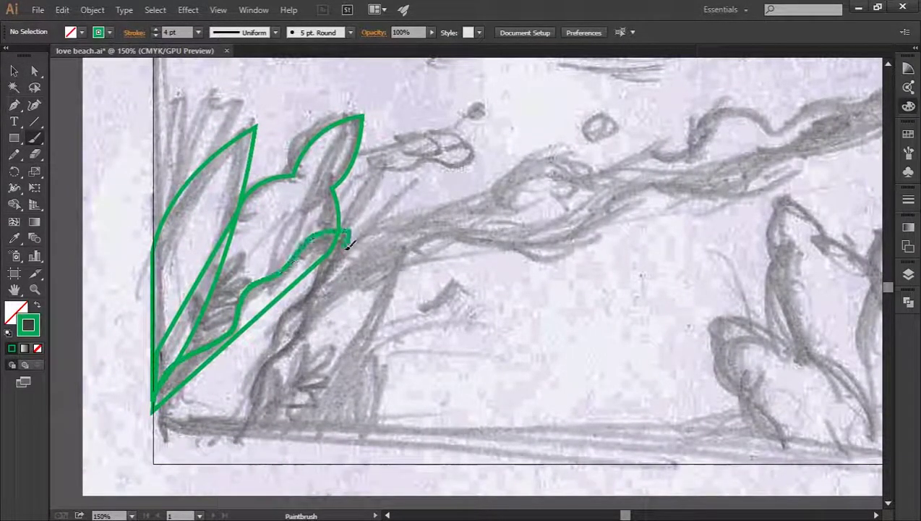
{"action": "left_click_drag", "start_coordinate": [251, 439], "coordinate": [226, 467]}
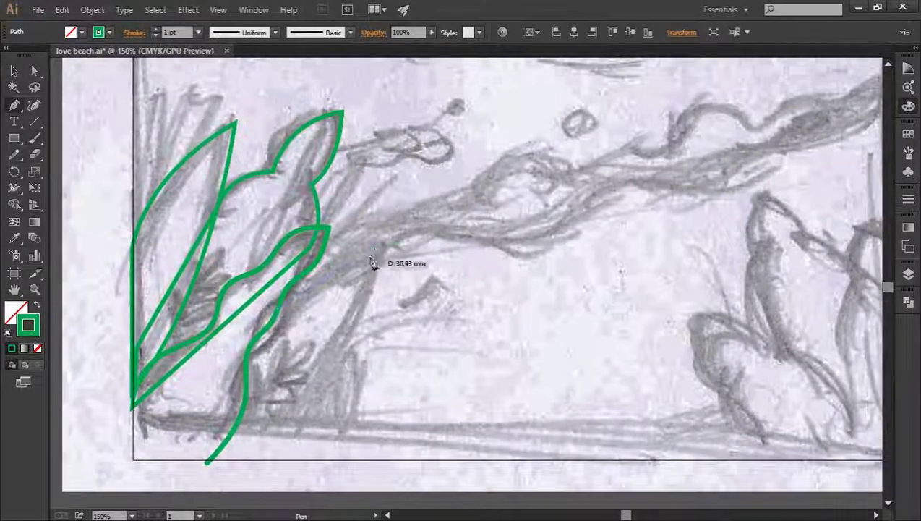
- Trace another long curved leaf of the bottom-left bush with the Pen tool
{"action": "key", "text": "p"}
{"action": "left_click", "coordinate": [380, 242]}
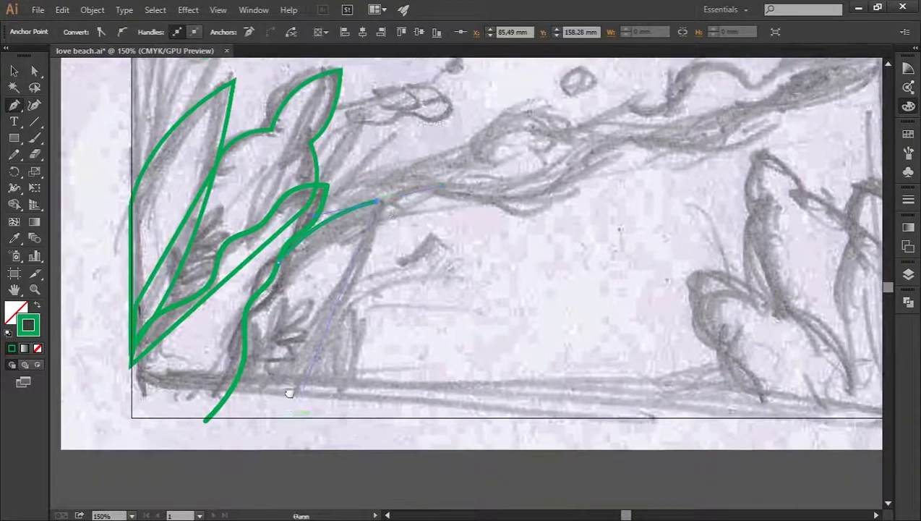
{"action": "left_click", "coordinate": [279, 460]}
{"action": "left_click_drag", "start_coordinate": [416, 339], "coordinate": [457, 295]}
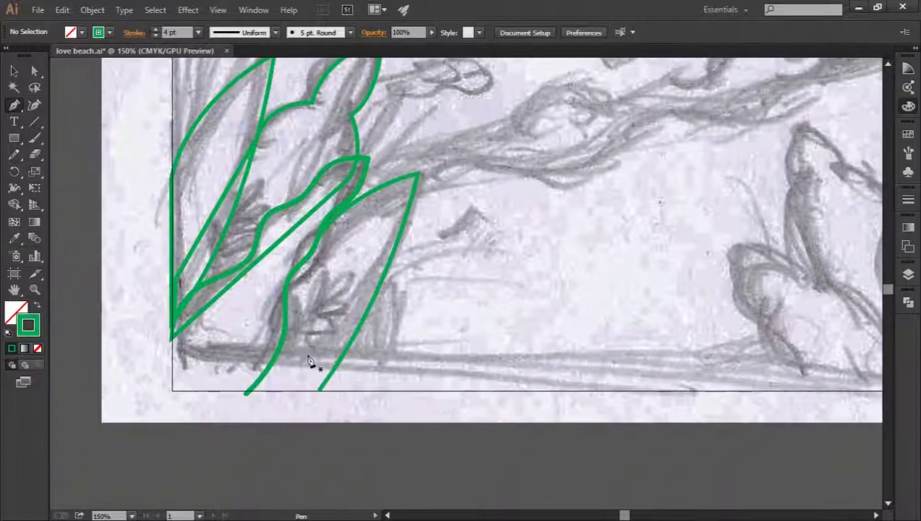
{"action": "left_click_drag", "start_coordinate": [302, 345], "coordinate": [326, 324]}
{"action": "key", "text": "ctrl+equal"}
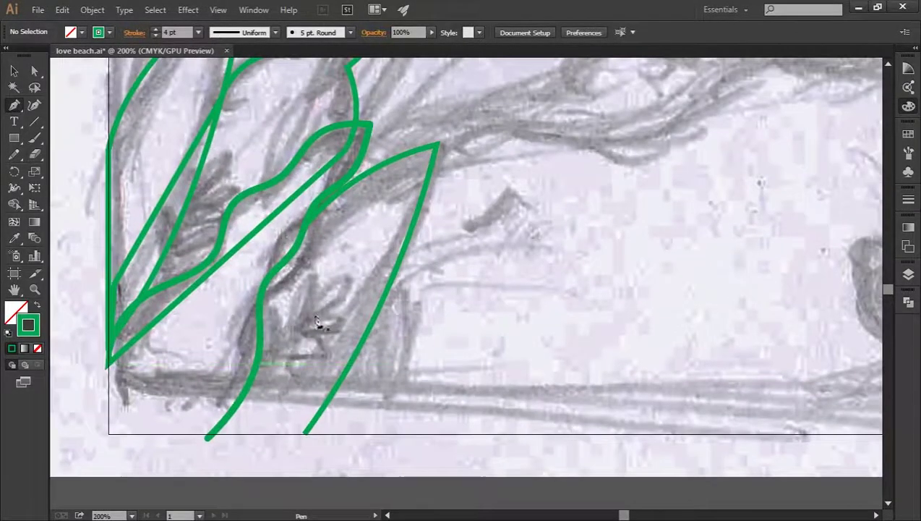
- Build a sprig from a small leaf on a straight stem with a resized side leaf
{"action": "left_click", "coordinate": [434, 316]}
{"action": "left_click_drag", "start_coordinate": [436, 269], "coordinate": [452, 264]}
{"action": "left_click", "coordinate": [434, 316]}
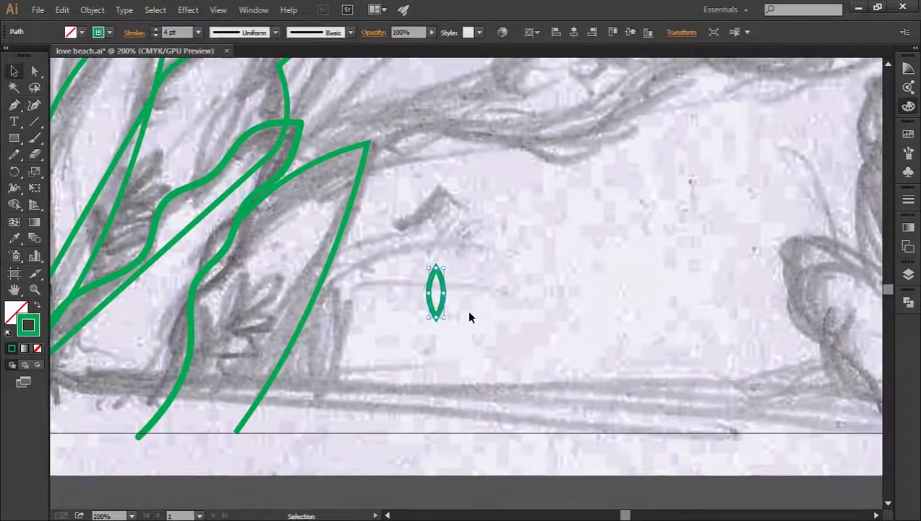
{"action": "left_click", "coordinate": [436, 316]}
{"action": "left_click", "coordinate": [436, 383], "text": "shift"}
{"action": "left_click", "coordinate": [486, 330], "text": "ctrl"}
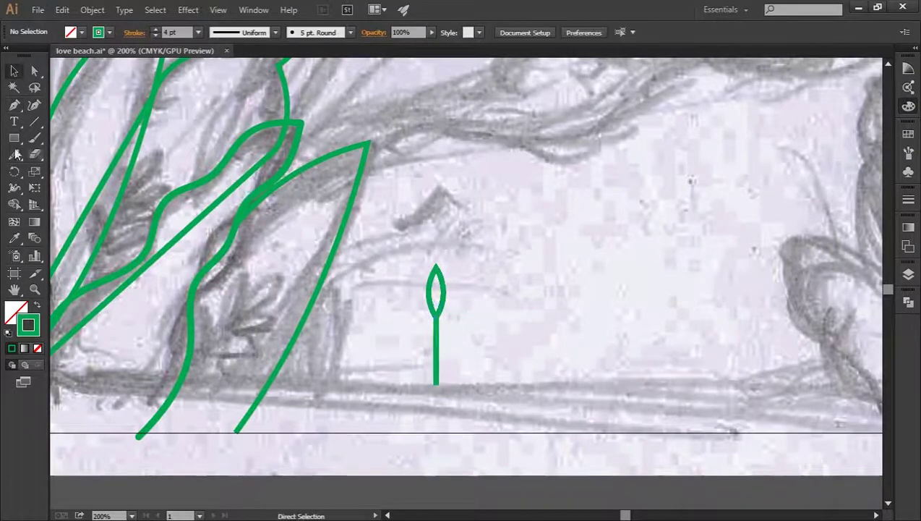
{"action": "key", "text": "ctrl+equal"}
{"action": "left_click_drag", "start_coordinate": [452, 323], "coordinate": [466, 341]}
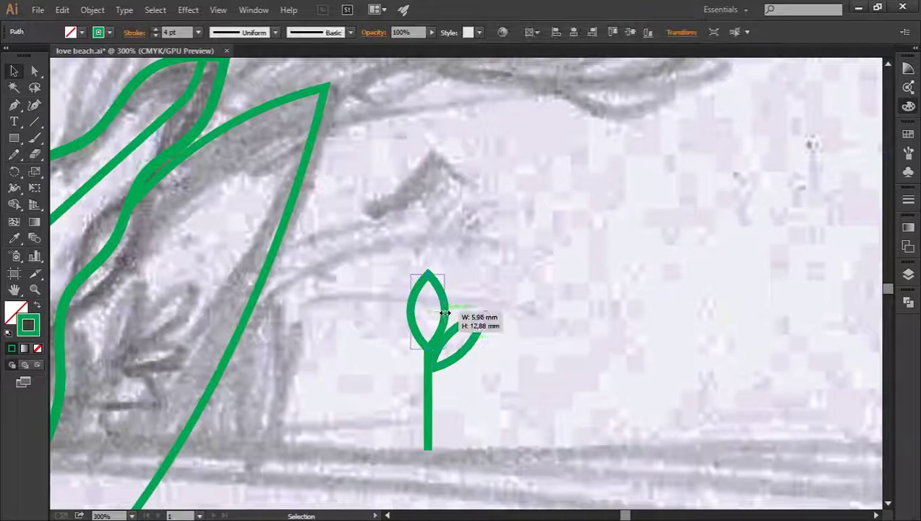
- Adjust the sprig's leaves, brush a second side leaf, and move the sprig into the bush
{"action": "left_click", "coordinate": [429, 277]}
{"action": "left_click_drag", "start_coordinate": [429, 277], "coordinate": [429, 267]}
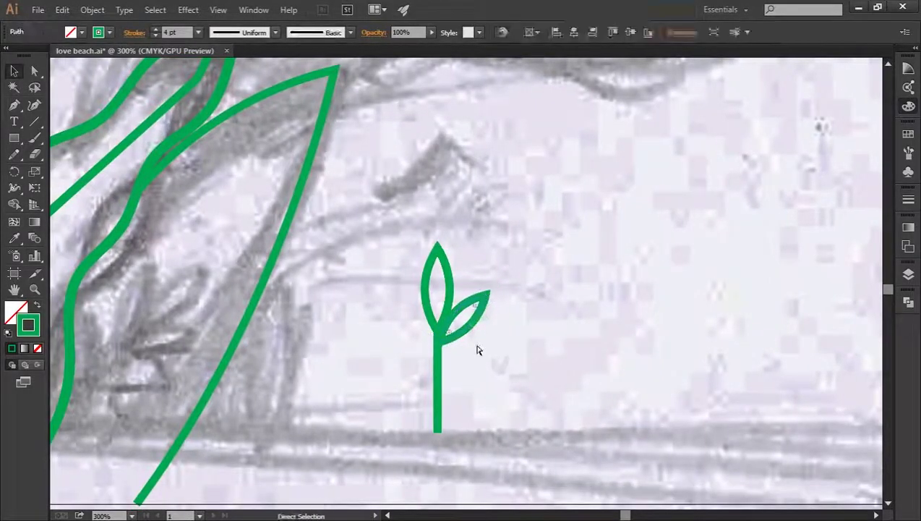
{"action": "left_click_drag", "start_coordinate": [477, 349], "coordinate": [497, 323]}
{"action": "key", "text": "Delete"}
{"action": "key", "text": "b"}
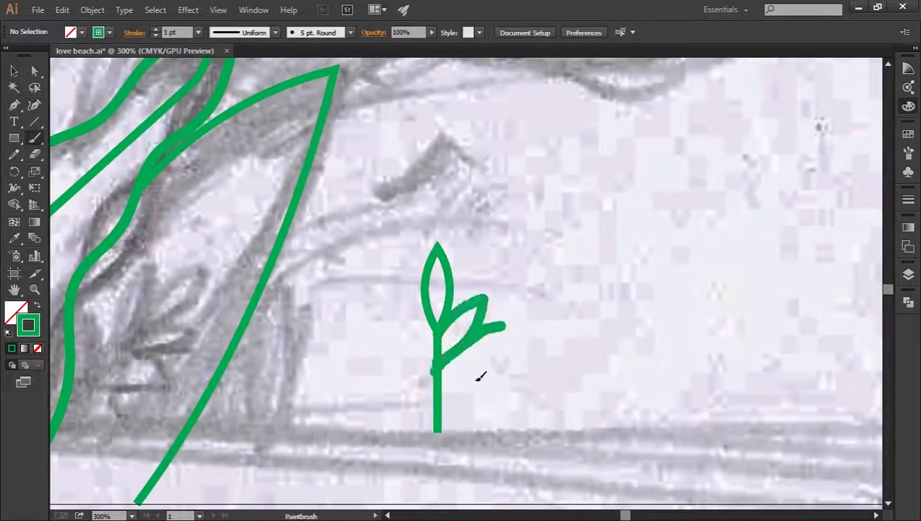
{"action": "left_click_drag", "start_coordinate": [464, 383], "coordinate": [463, 381]}
{"action": "key", "text": "v"}
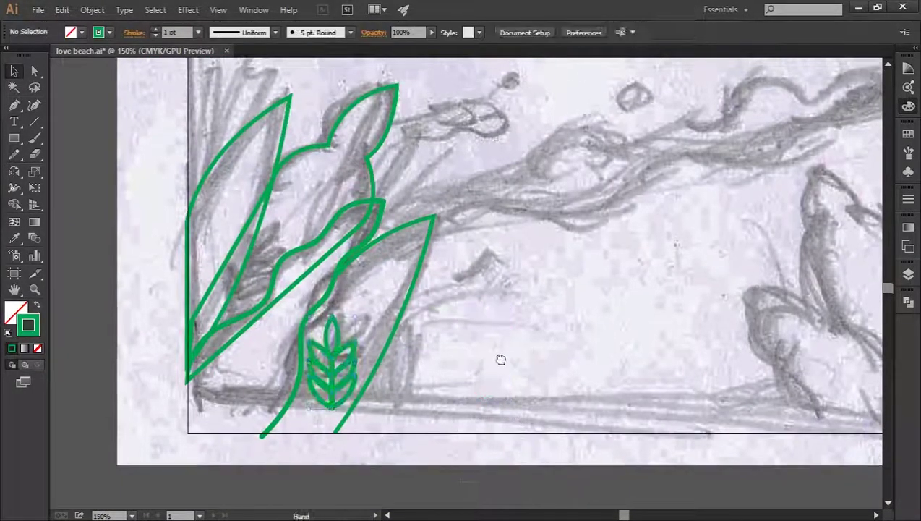
{"action": "left_click_drag", "start_coordinate": [340, 377], "coordinate": [281, 404]}
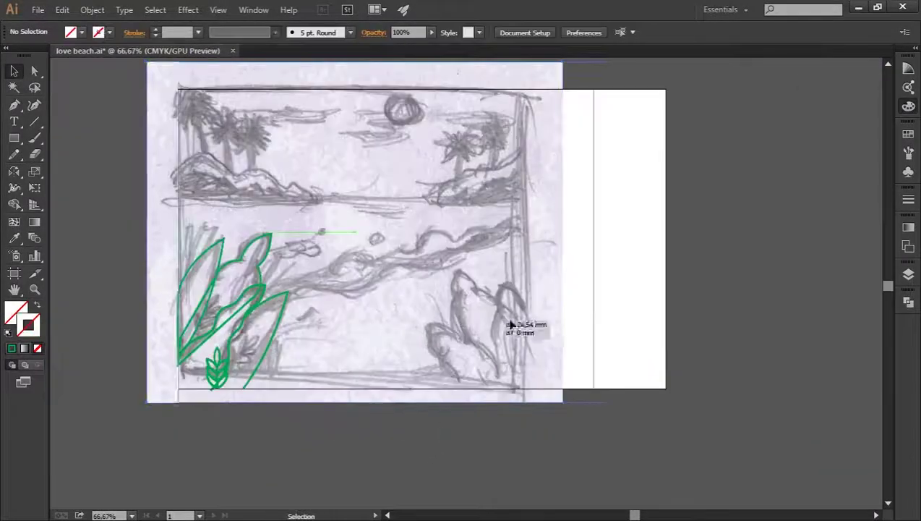
- Brush the green outline of the first bottom-right bush over the shifted sketch
{"action": "left_click_drag", "start_coordinate": [510, 324], "coordinate": [626, 349]}
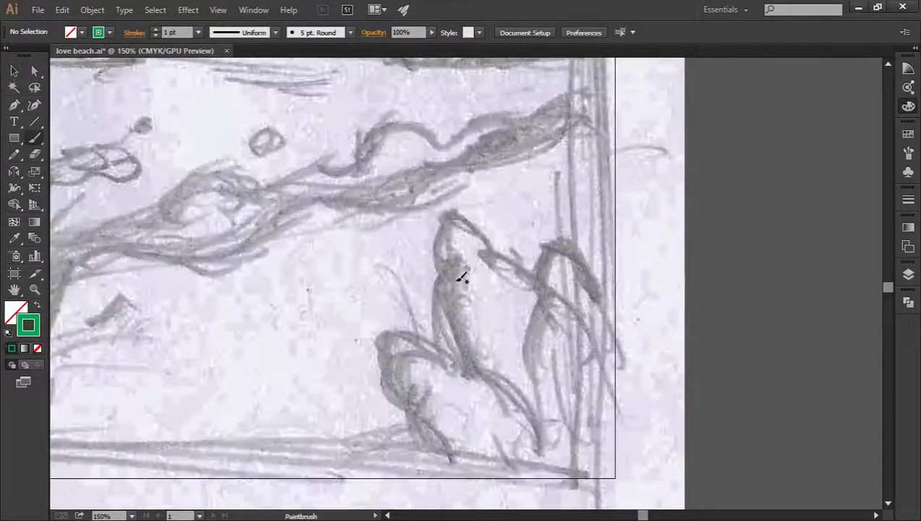
{"action": "left_click_drag", "start_coordinate": [354, 241], "coordinate": [385, 310]}
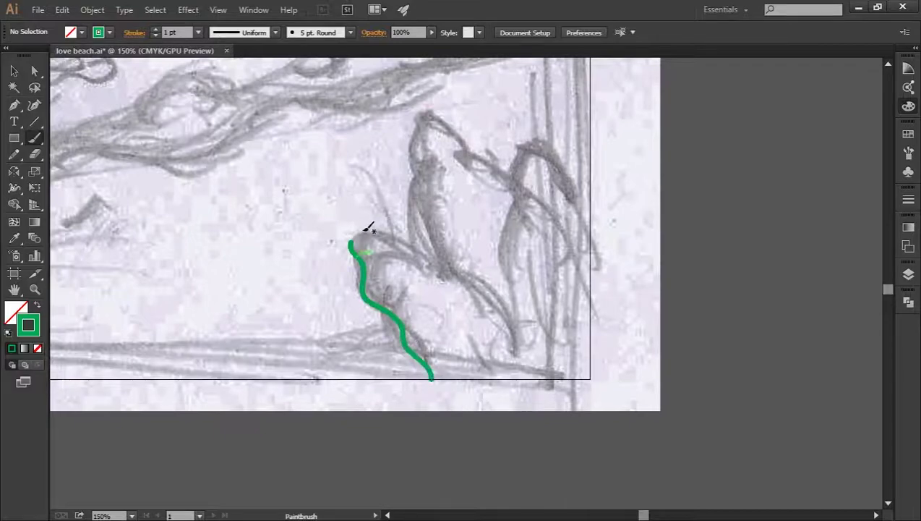
{"action": "left_click_drag", "start_coordinate": [365, 230], "coordinate": [352, 232]}
{"action": "left_click_drag", "start_coordinate": [425, 263], "coordinate": [376, 235]}
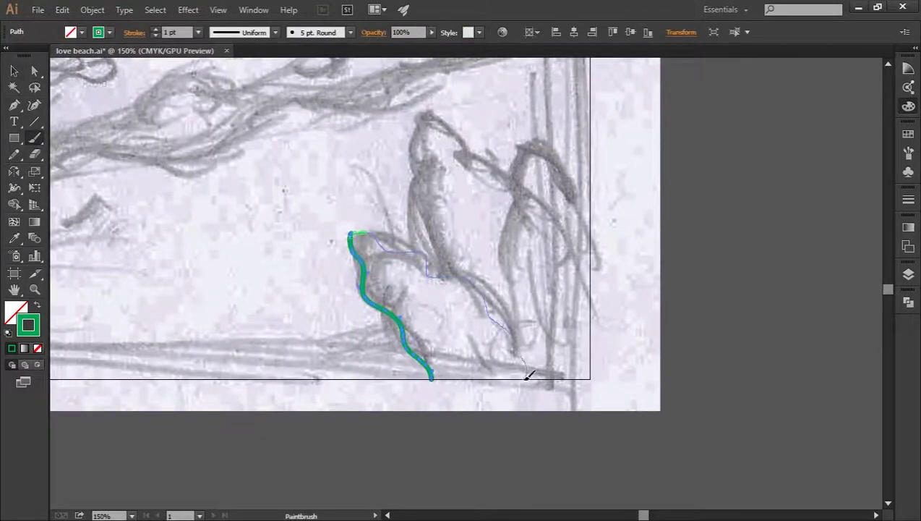
- Trace the next bush and the tall rightmost bush edge in the bottom-right corner
{"action": "left_click_drag", "start_coordinate": [529, 376], "coordinate": [526, 377]}
{"action": "left_click_drag", "start_coordinate": [528, 243], "coordinate": [542, 283]}
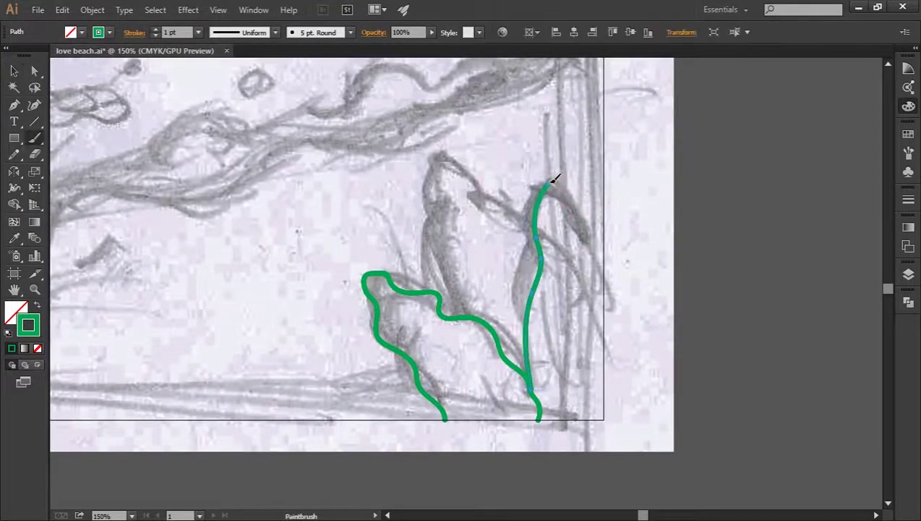
{"action": "left_click_drag", "start_coordinate": [548, 186], "coordinate": [603, 278]}
{"action": "left_click_drag", "start_coordinate": [465, 175], "coordinate": [496, 226]}
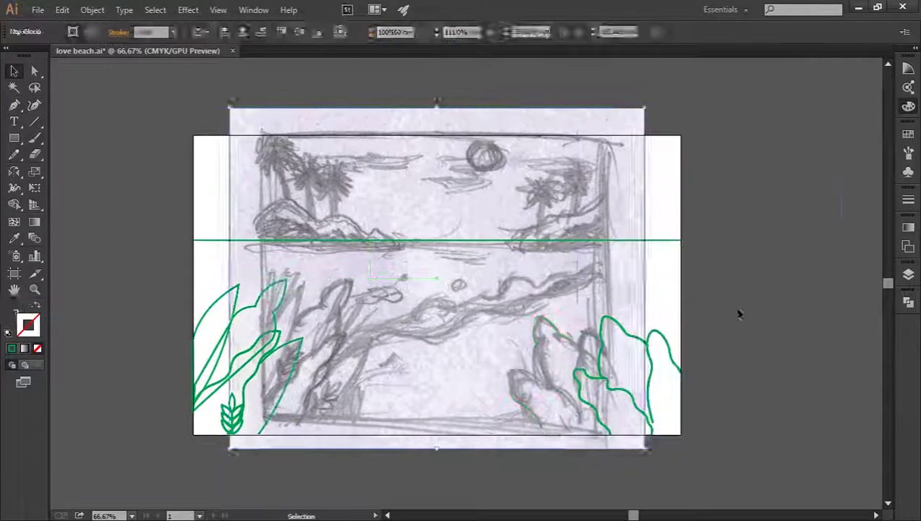
- Brush a wavy green wave line across the scene and nudge the sketch into alignment
{"action": "left_click", "coordinate": [739, 313]}
{"action": "key", "text": "b"}
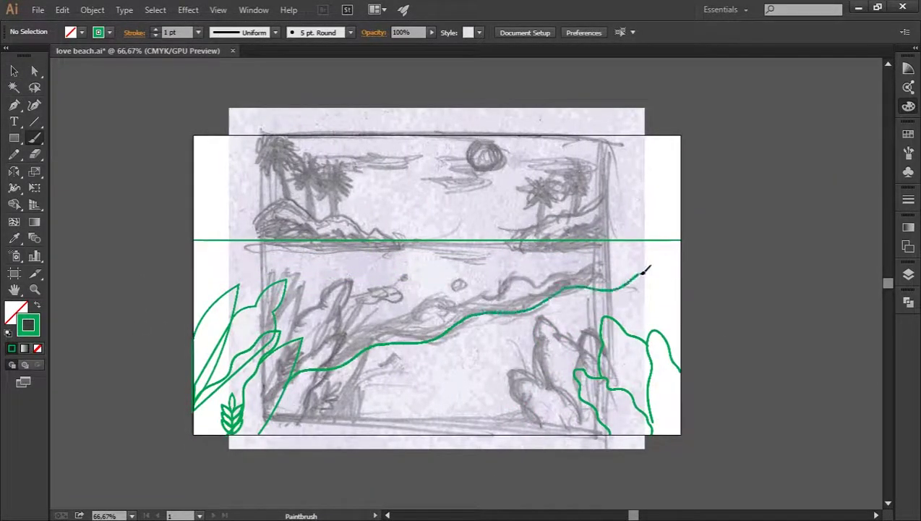
{"action": "left_click_drag", "start_coordinate": [643, 270], "coordinate": [684, 261]}
{"action": "key", "text": "v"}
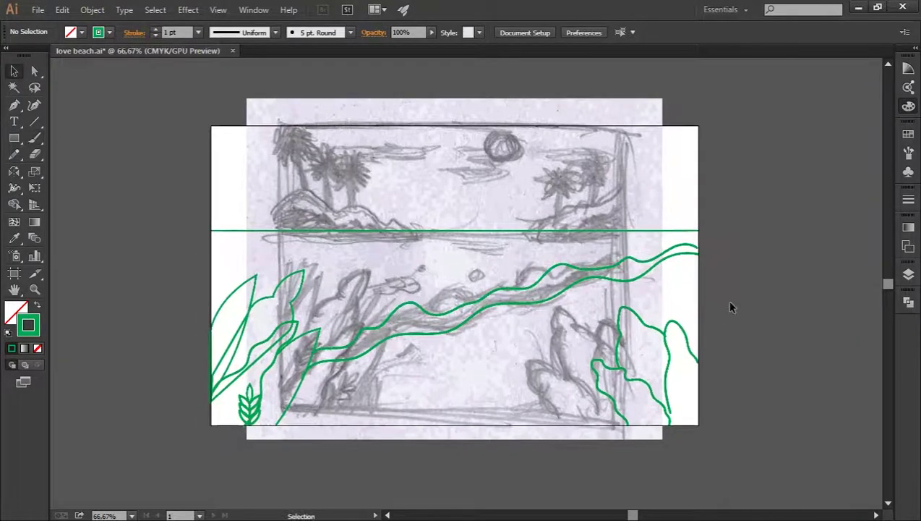
{"action": "key", "text": "v"}
{"action": "left_click", "coordinate": [603, 220]}
{"action": "mouse_move", "coordinate": [602, 220]}
{"action": "left_mouse_down"}
{"action": "mouse_move", "coordinate": [638, 212]}
{"action": "mouse_move", "coordinate": [593, 226]}
{"action": "left_mouse_up"}
{"action": "left_click", "coordinate": [178, 241]}
- Outline the right hill from the horizon using the Pencil and Pen tools
{"action": "key", "text": "p"}
{"action": "scroll", "coordinate": [590, 261], "scroll_direction": "up", "scroll_amount": 2}
{"action": "scroll", "coordinate": [535, 280], "scroll_direction": "down", "scroll_amount": 1}
{"action": "key", "text": "n"}
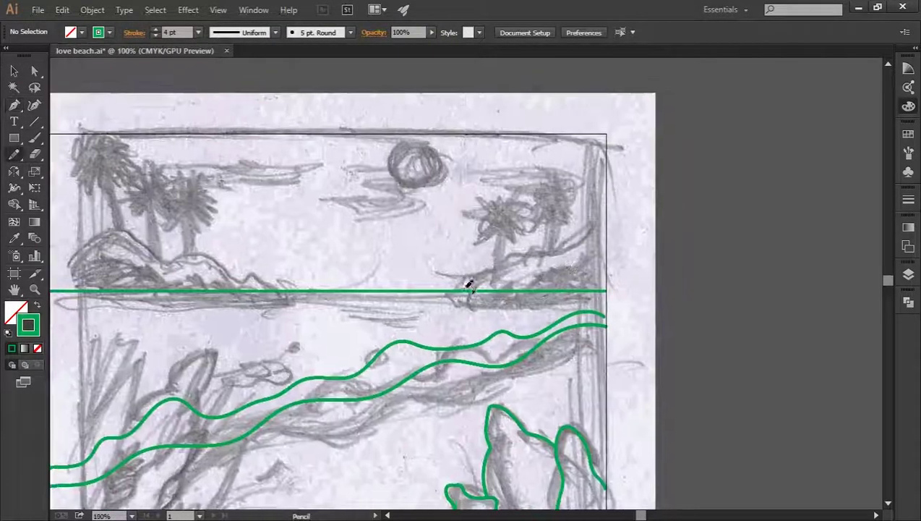
{"action": "left_click_drag", "start_coordinate": [532, 257], "coordinate": [473, 290]}
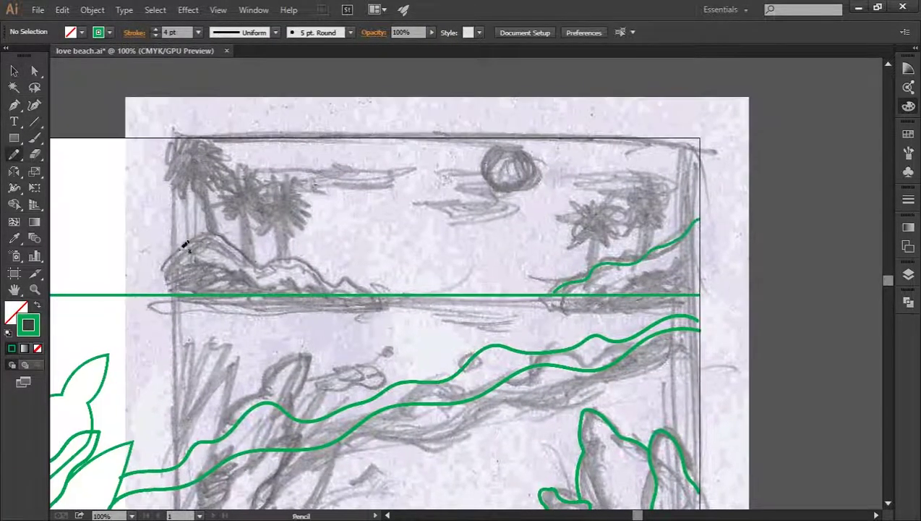
{"action": "scroll", "coordinate": [584, 278], "scroll_direction": "up", "scroll_amount": 1}
{"action": "key", "text": "p"}
{"action": "left_click", "coordinate": [709, 315]}
{"action": "scroll", "coordinate": [709, 315], "scroll_direction": "down", "scroll_amount": 1}
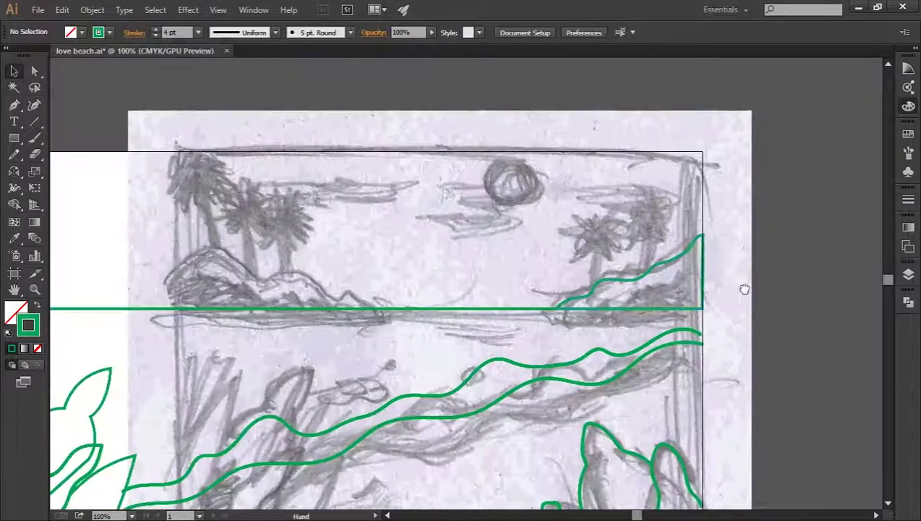
{"action": "scroll", "coordinate": [745, 288], "scroll_direction": "down", "scroll_amount": 1}
- Shift the sketch and trace the left hill outline down to the horizon
{"action": "left_click_drag", "start_coordinate": [534, 235], "coordinate": [504, 200]}
{"action": "scroll", "coordinate": [339, 260], "scroll_direction": "up", "scroll_amount": 1}
{"action": "key", "text": "n"}
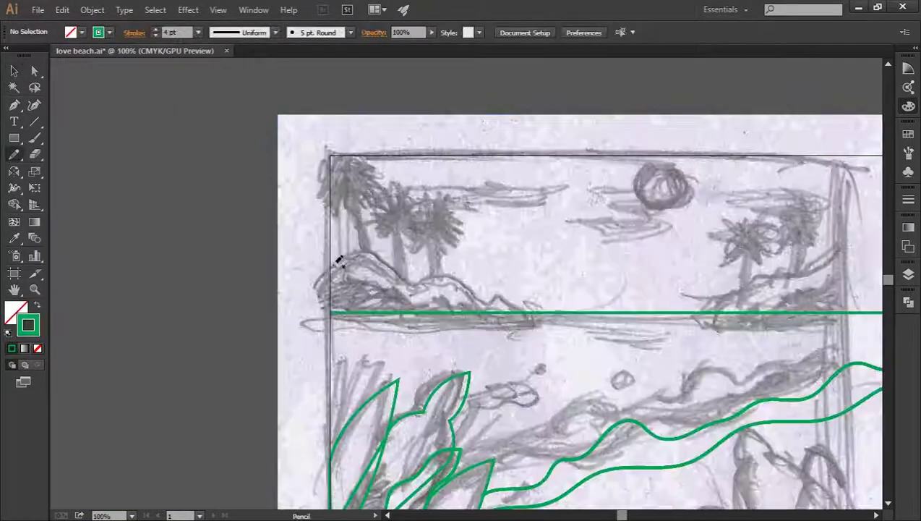
{"action": "left_click_drag", "start_coordinate": [469, 281], "coordinate": [525, 313]}
{"action": "key", "text": "v"}
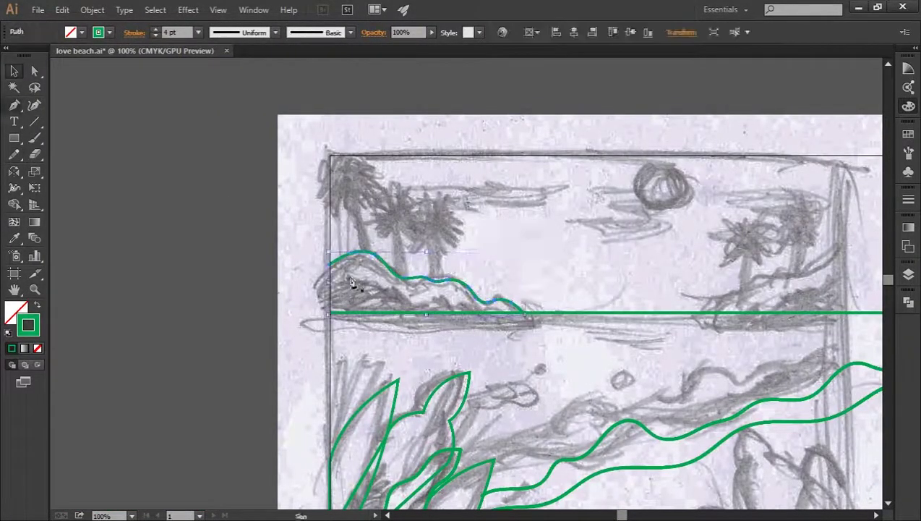
{"action": "key", "text": "p"}
{"action": "key", "text": "a"}
{"action": "scroll", "coordinate": [333, 272], "scroll_direction": "up", "scroll_amount": 3}
{"action": "scroll", "coordinate": [447, 247], "scroll_direction": "down", "scroll_amount": 3}
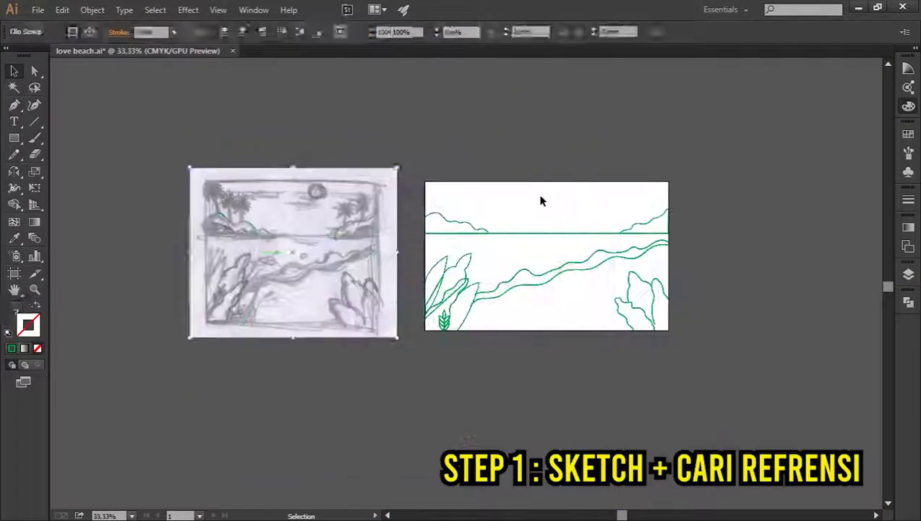
- Draw a small sun circle in the sky, then pan toward the swatch grid and references
{"action": "left_click_drag", "start_coordinate": [606, 209], "coordinate": [600, 206]}
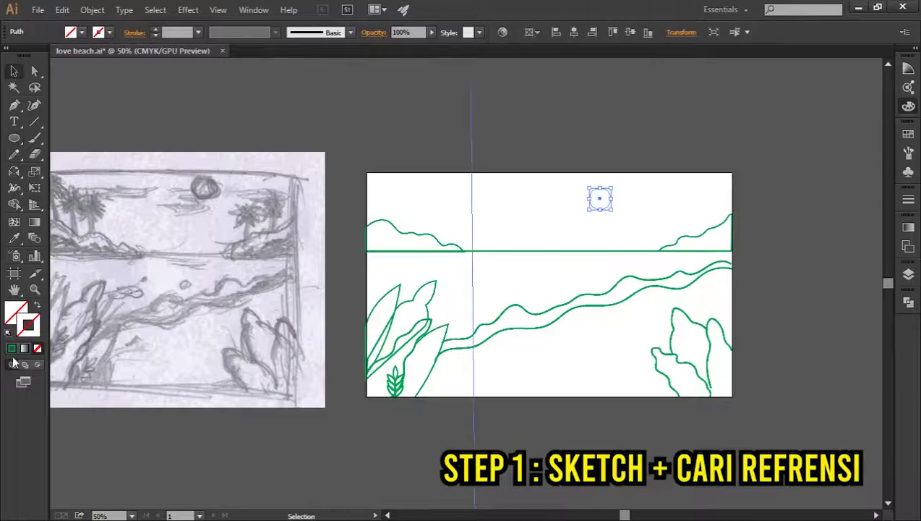
{"action": "left_click_drag", "start_coordinate": [752, 267], "coordinate": [701, 255]}
{"action": "key", "text": "v"}
{"action": "left_click", "coordinate": [547, 237]}
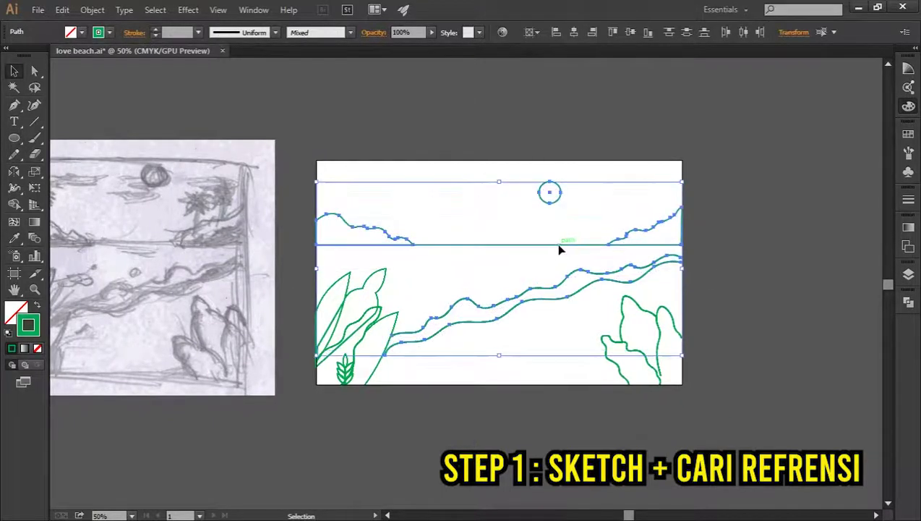
{"action": "left_click", "coordinate": [735, 248]}
{"action": "scroll", "coordinate": [534, 352], "scroll_direction": "left", "scroll_amount": 3}
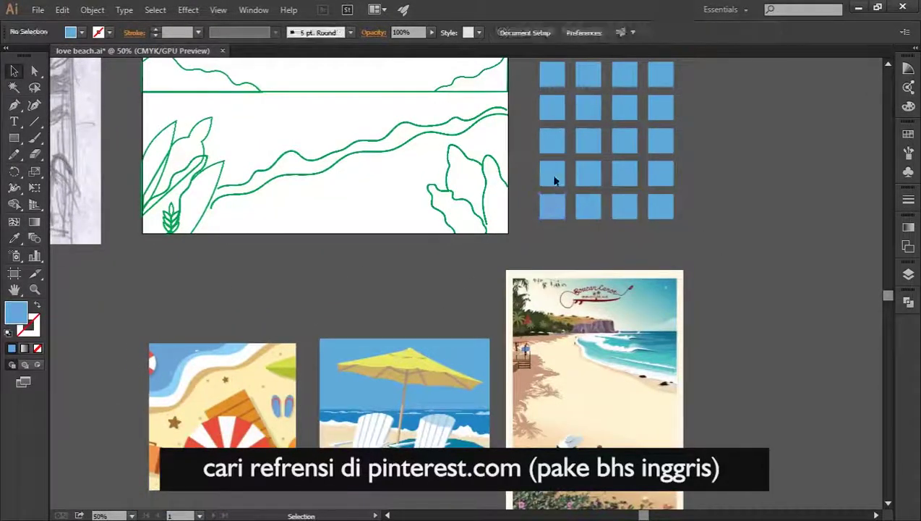
- Recolour a swatch square with a darker blue sampled from the beach reference image
{"action": "left_click", "coordinate": [552, 207]}
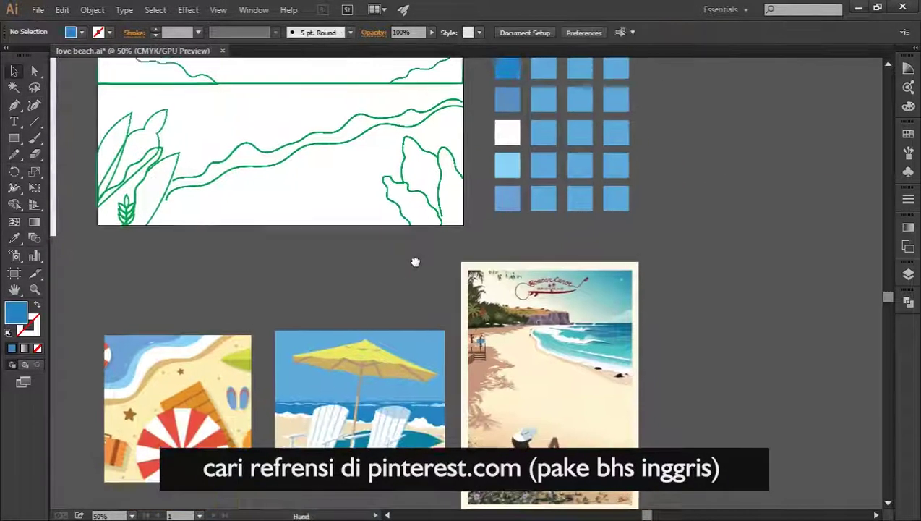
{"action": "scroll", "coordinate": [415, 263], "scroll_direction": "right", "scroll_amount": 2}
{"action": "key", "text": "i"}
{"action": "left_click", "coordinate": [316, 385]}
{"action": "key", "text": "v"}
{"action": "left_click", "coordinate": [316, 330]}
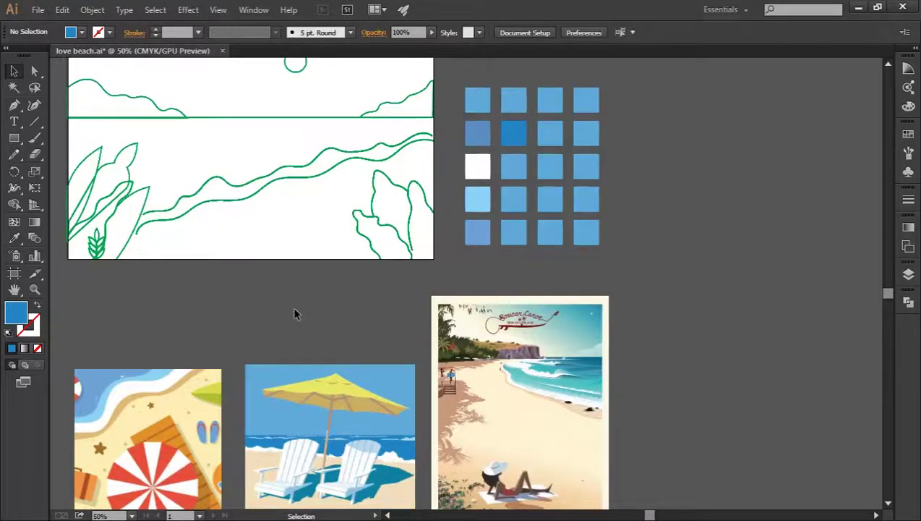
{"action": "left_click_drag", "start_coordinate": [294, 313], "coordinate": [549, 226]}
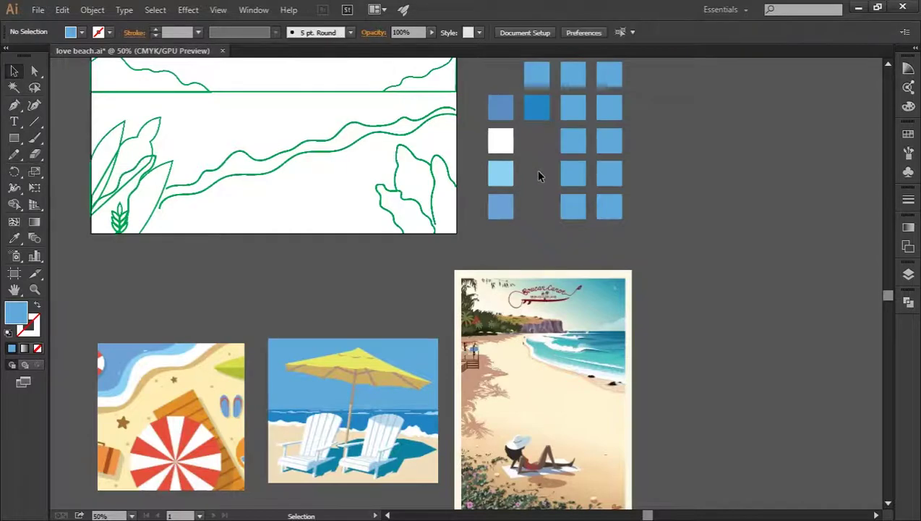
- Rearrange the blue swatch squares and Alt-drag a duplicate column to the right
{"action": "left_click_drag", "start_coordinate": [510, 209], "coordinate": [501, 74]}
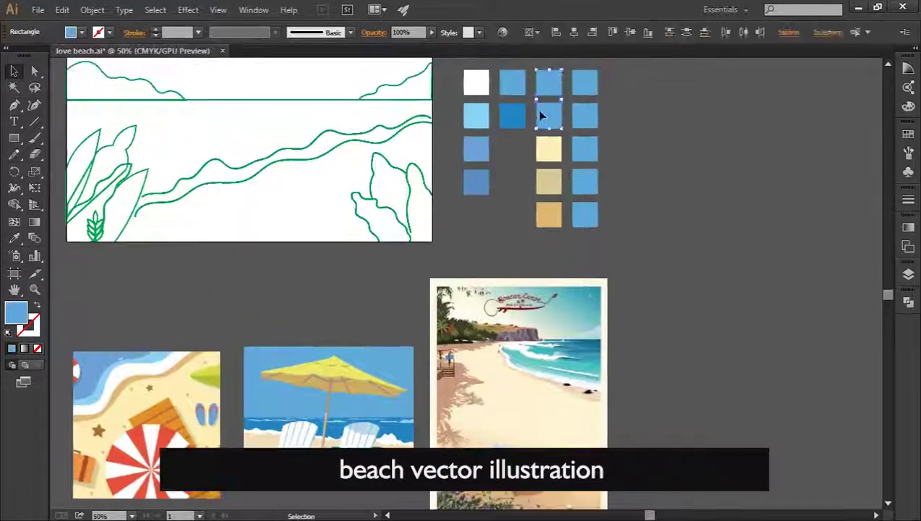
{"action": "left_click_drag", "start_coordinate": [521, 96], "coordinate": [521, 134]}
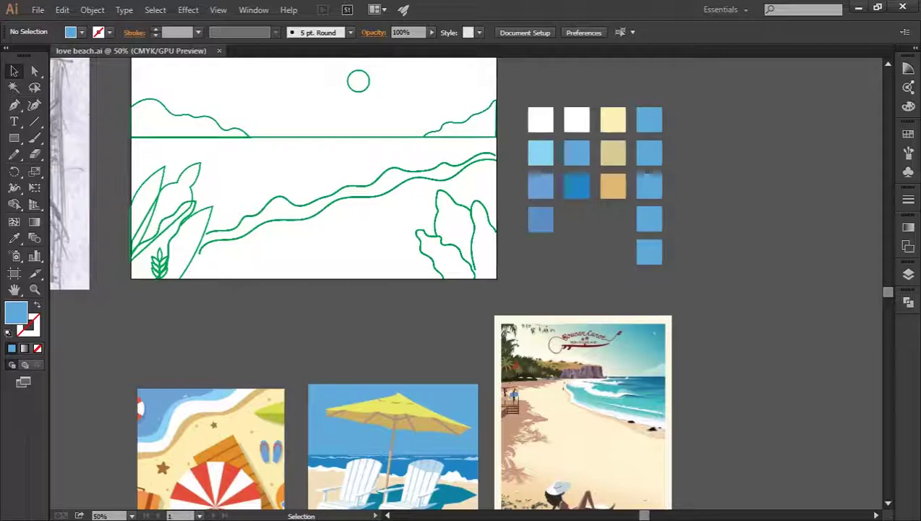
{"action": "scroll", "coordinate": [800, 307], "scroll_direction": "right", "scroll_amount": 5}
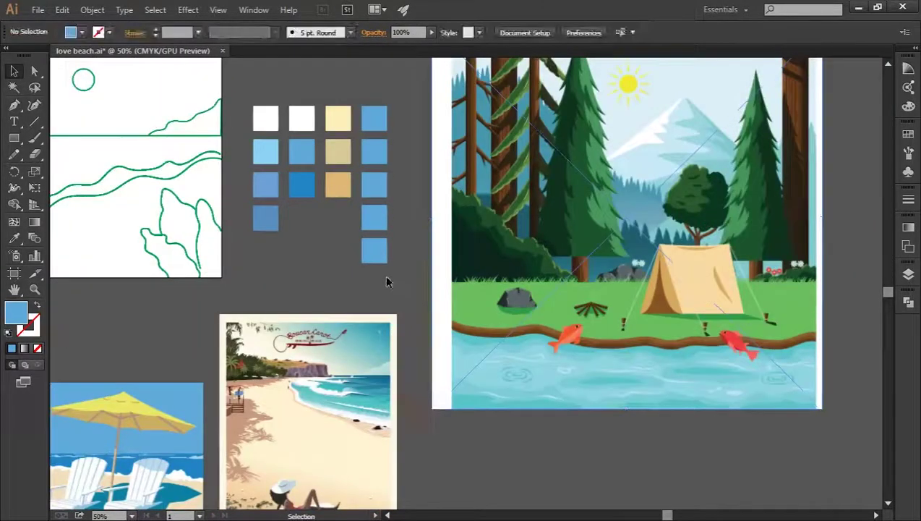
{"action": "left_click_drag", "start_coordinate": [369, 115], "coordinate": [411, 129]}
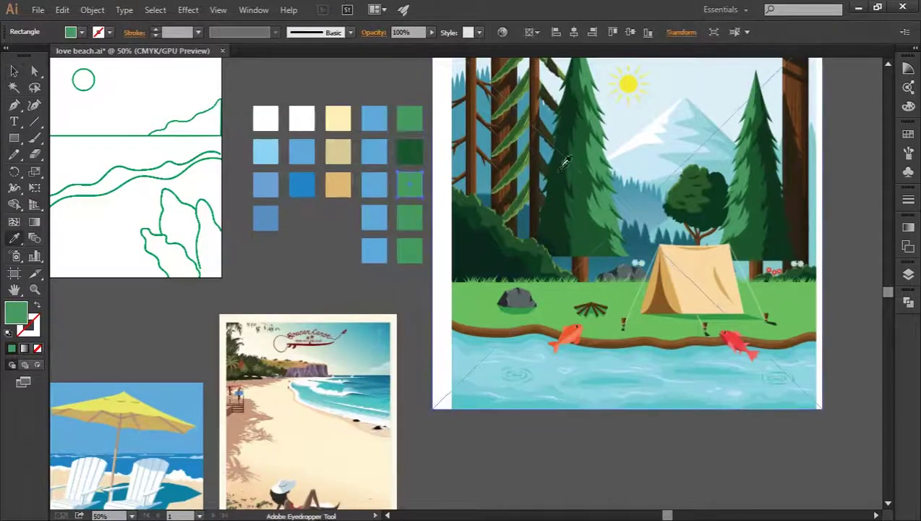
- Sample two greens from the forest artwork into the new column, then delete the forest image
{"action": "left_click", "coordinate": [410, 217], "text": "ctrl"}
{"action": "left_click", "coordinate": [490, 263]}
{"action": "key", "text": "ctrl+shift+a"}
{"action": "left_click", "coordinate": [516, 314]}
{"action": "key", "text": "Delete"}
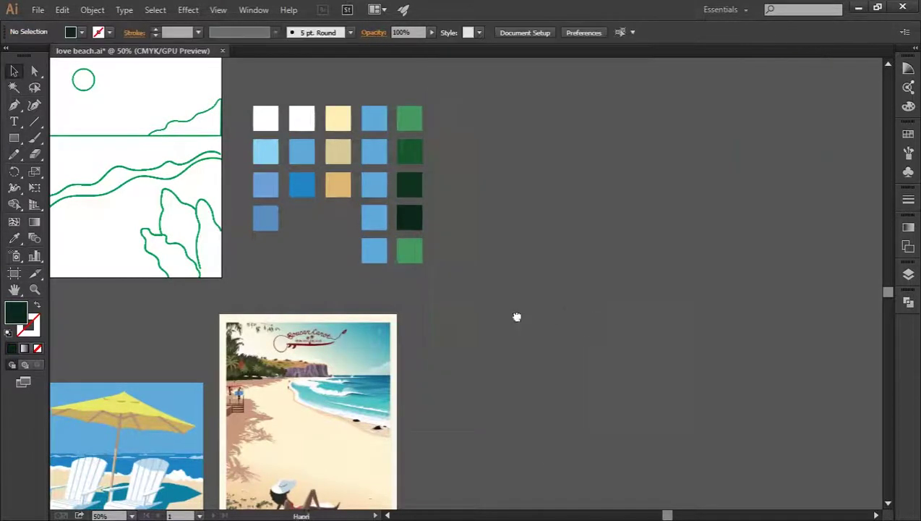
{"action": "scroll", "coordinate": [745, 354], "scroll_direction": "left", "scroll_amount": 5}
{"action": "scroll", "coordinate": [708, 314], "scroll_direction": "down", "scroll_amount": 2}
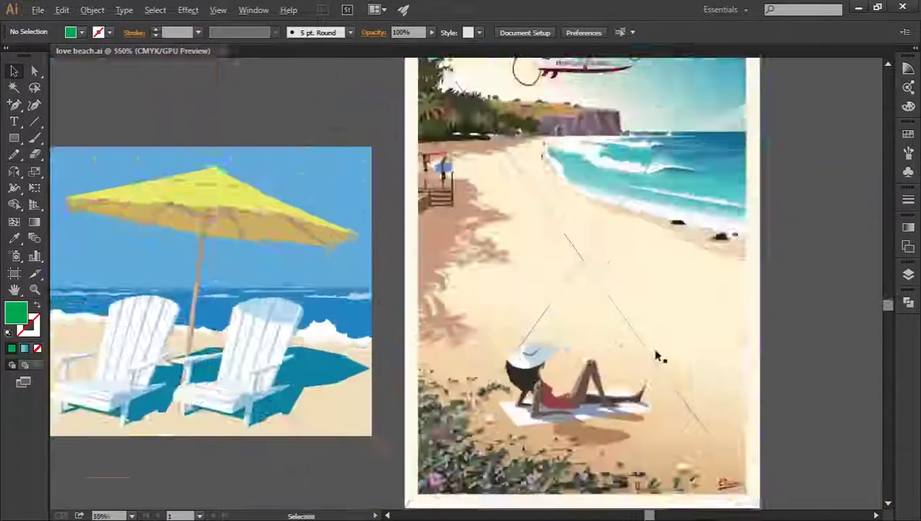
- Pan down to bring the full beach poster into view
{"action": "scroll", "coordinate": [673, 254], "scroll_direction": "down", "scroll_amount": 5}
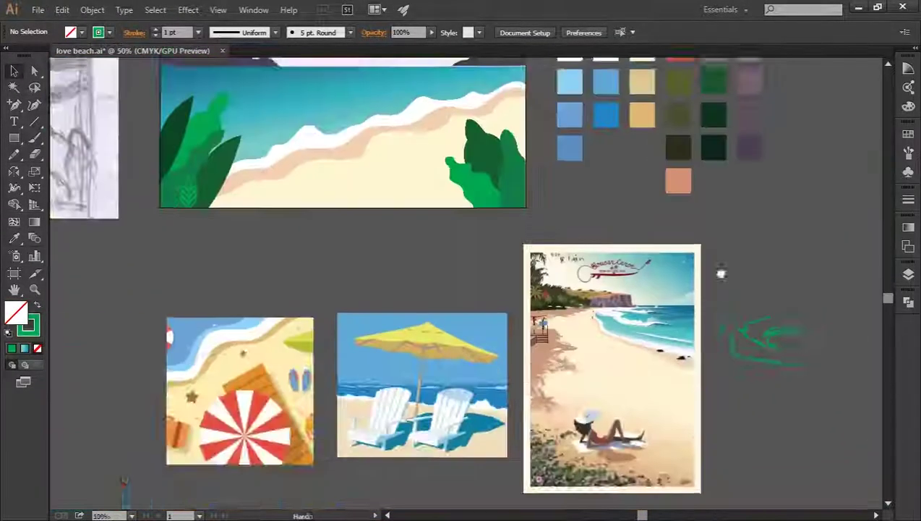
{"action": "left_click_drag", "start_coordinate": [721, 273], "coordinate": [683, 372]}
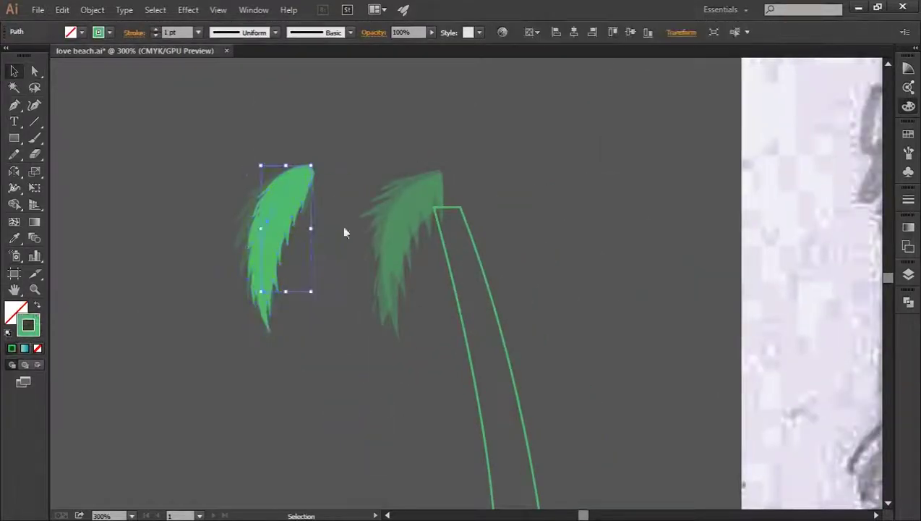
- Shift the view toward the palm fronds on the left hill
{"action": "left_click_drag", "start_coordinate": [476, 327], "coordinate": [439, 304]}
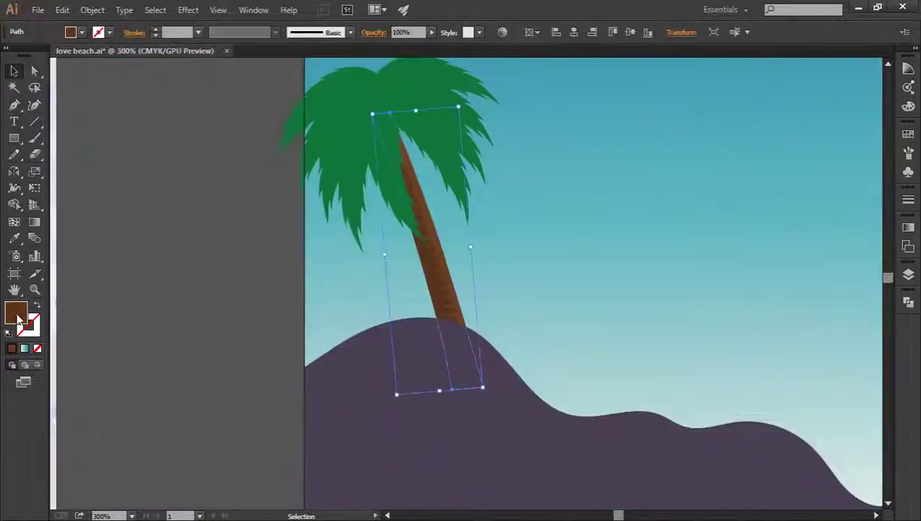
- Scroll down over the palm trunk and surrounding artwork
{"action": "scroll", "coordinate": [437, 247], "scroll_direction": "down", "scroll_amount": 5}
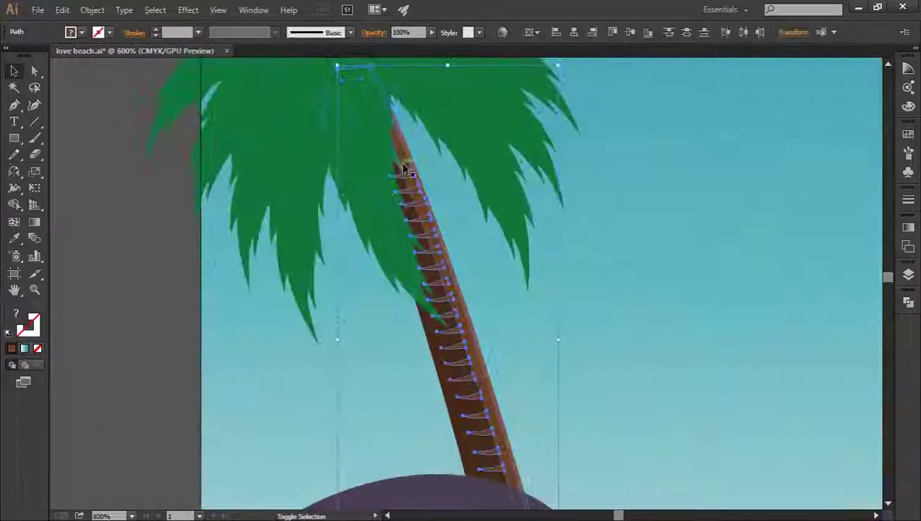
{"action": "scroll", "coordinate": [543, 190], "scroll_direction": "down", "scroll_amount": 6}
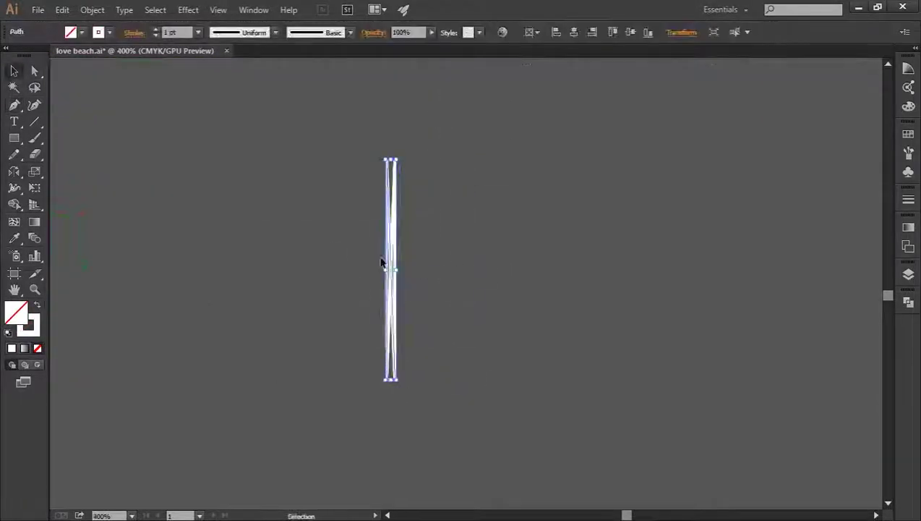
- Select the white sliver, pan across the sea, and make the wave gradient run vertically
{"action": "key", "text": "v"}
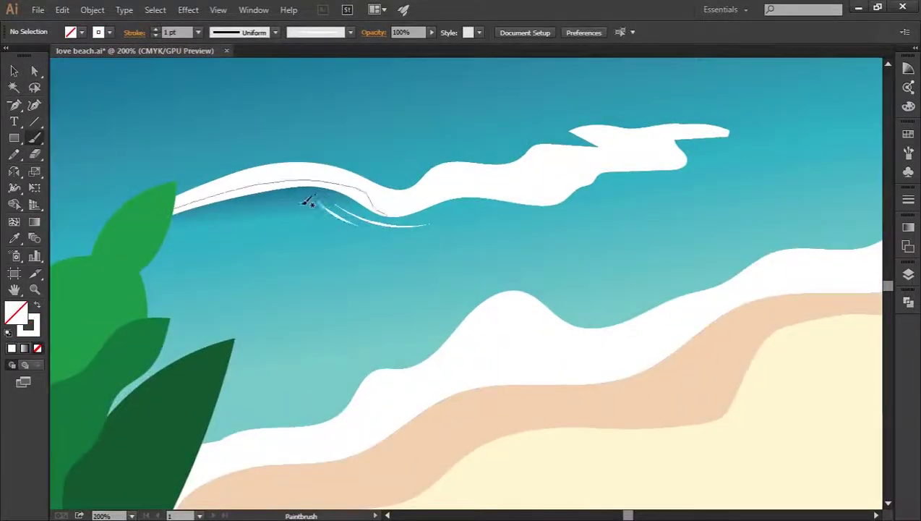
{"action": "left_click_drag", "start_coordinate": [307, 202], "coordinate": [389, 241]}
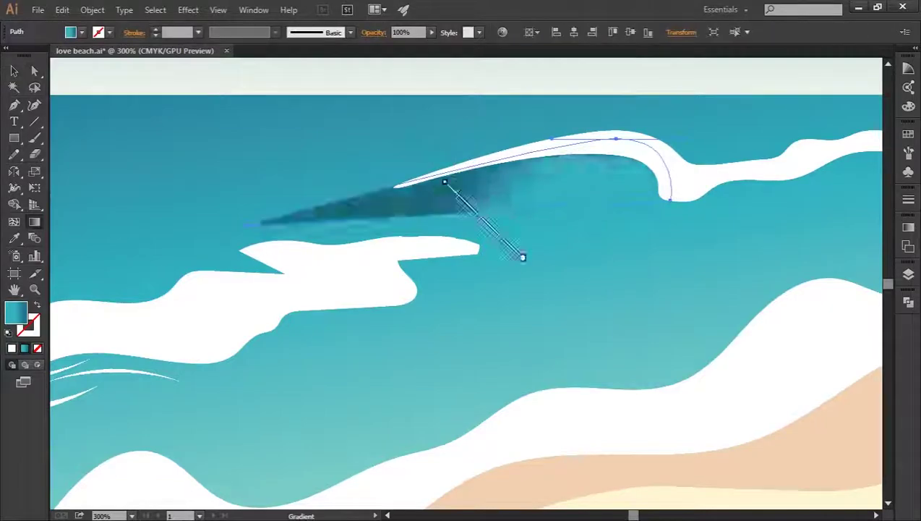
{"action": "left_click_drag", "start_coordinate": [454, 177], "coordinate": [454, 236]}
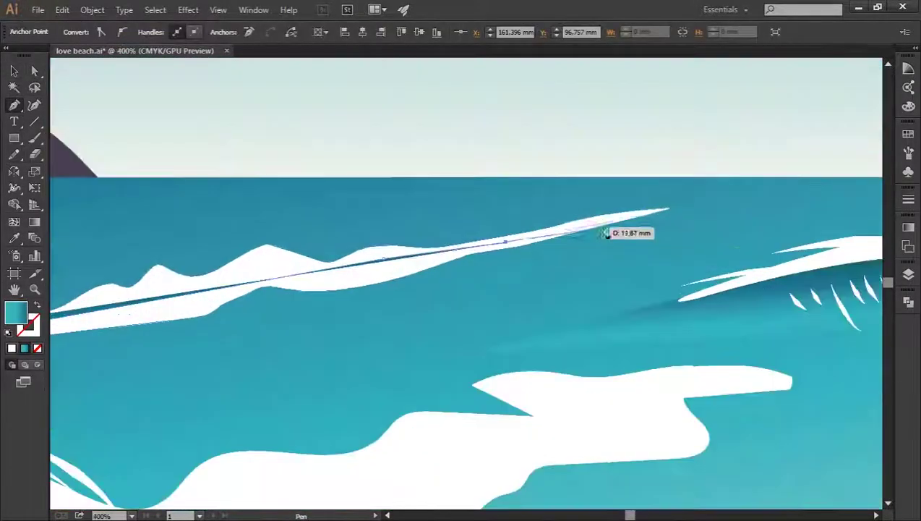
- Scroll through the waves and select one of the existing wave streak marks
{"action": "scroll", "coordinate": [606, 233], "scroll_direction": "down", "scroll_amount": 2}
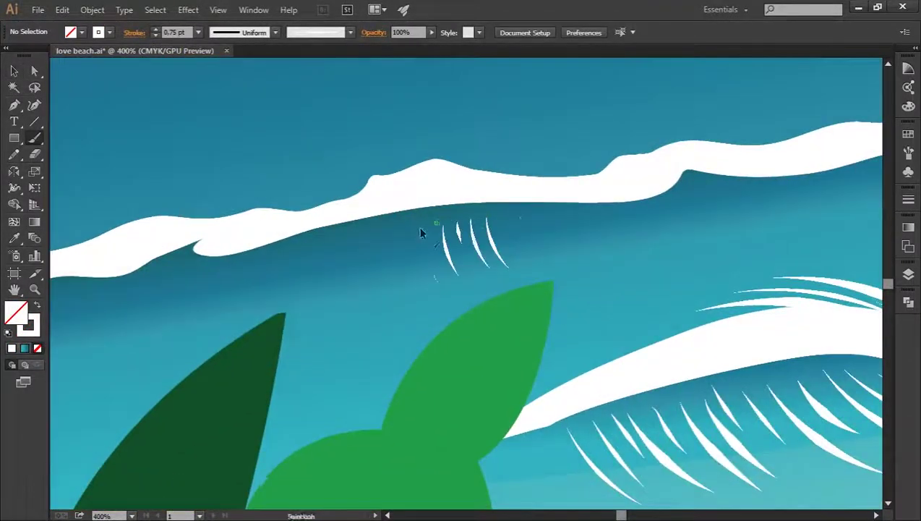
{"action": "scroll", "coordinate": [471, 258], "scroll_direction": "down", "scroll_amount": 6}
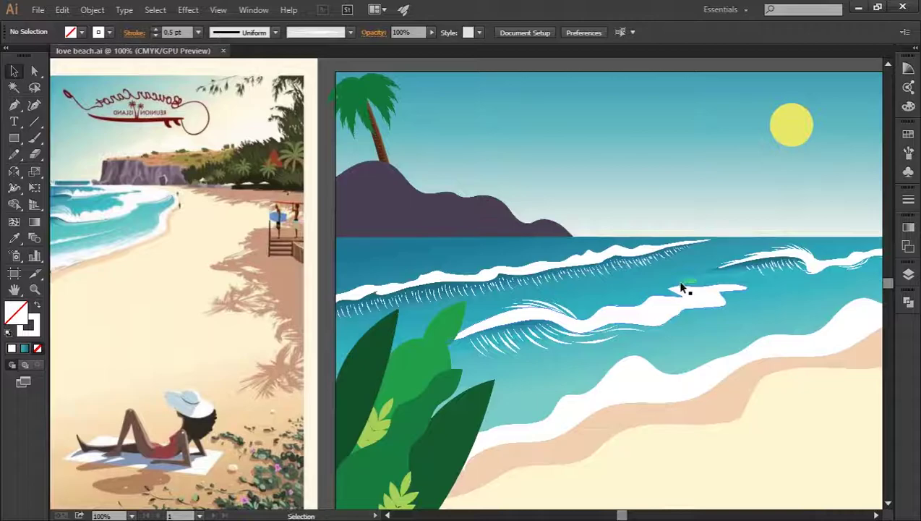
{"action": "scroll", "coordinate": [684, 288], "scroll_direction": "down", "scroll_amount": 2}
{"action": "scroll", "coordinate": [481, 324], "scroll_direction": "up", "scroll_amount": 6}
{"action": "left_click", "coordinate": [346, 284]}
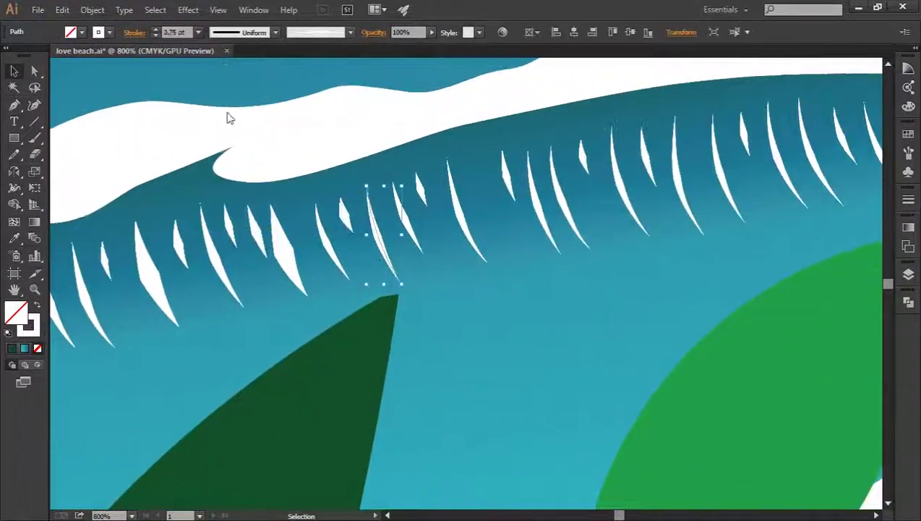
- Paint a thin white Paintbrush streak along the middle wave crest
{"action": "key", "text": "b"}
{"action": "scroll", "coordinate": [419, 300], "scroll_direction": "down", "scroll_amount": 5}
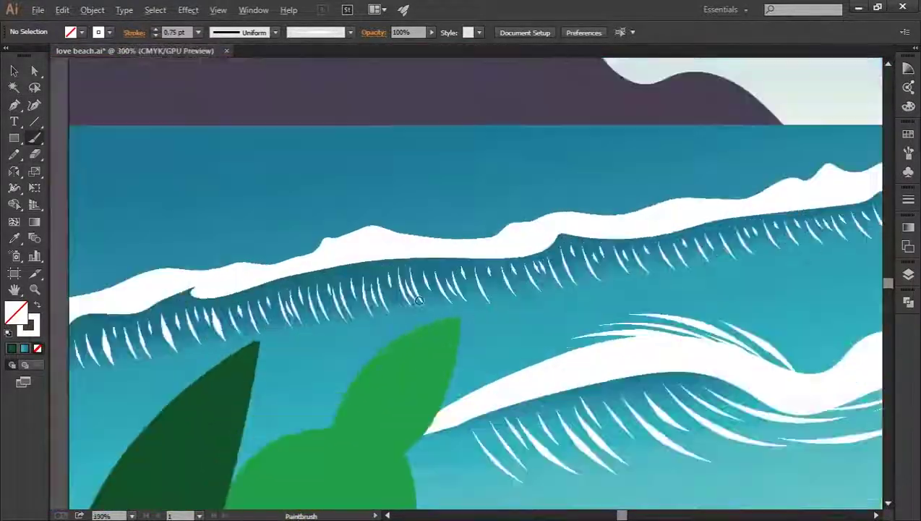
{"action": "scroll", "coordinate": [419, 300], "scroll_direction": "up", "scroll_amount": 4}
{"action": "scroll", "coordinate": [471, 273], "scroll_direction": "down", "scroll_amount": 4}
{"action": "scroll", "coordinate": [494, 283], "scroll_direction": "up", "scroll_amount": 5}
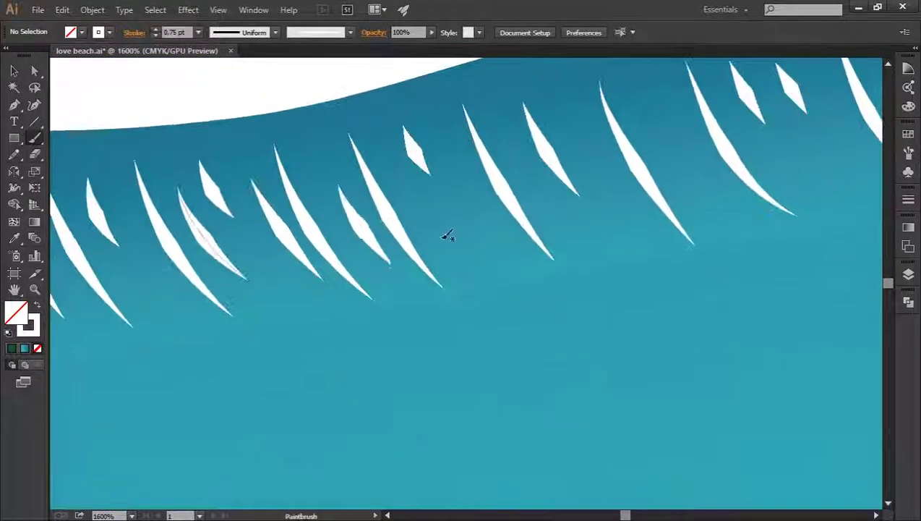
{"action": "scroll", "coordinate": [448, 235], "scroll_direction": "down", "scroll_amount": 1}
{"action": "left_click_drag", "start_coordinate": [448, 235], "coordinate": [546, 312]}
{"action": "scroll", "coordinate": [443, 284], "scroll_direction": "down", "scroll_amount": 1}
{"action": "scroll", "coordinate": [292, 288], "scroll_direction": "down", "scroll_amount": 1}
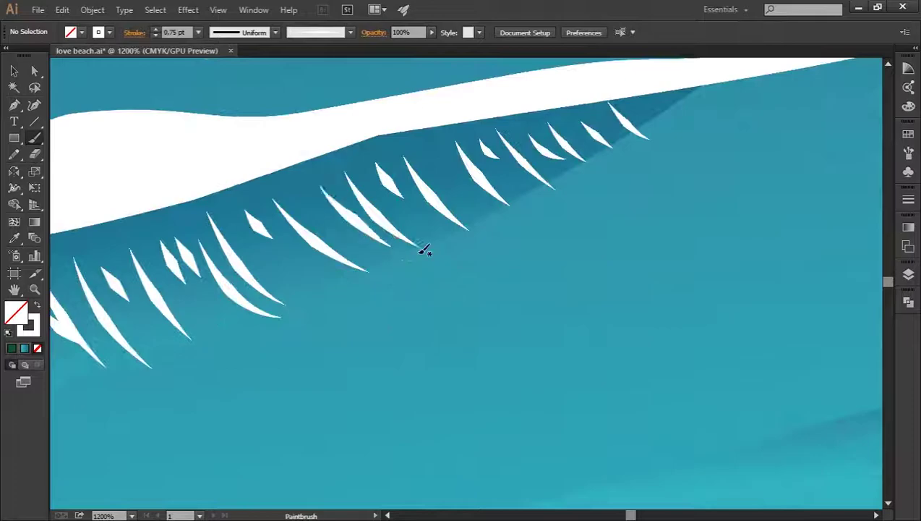
{"action": "scroll", "coordinate": [423, 251], "scroll_direction": "down", "scroll_amount": 4}
{"action": "scroll", "coordinate": [514, 334], "scroll_direction": "up", "scroll_amount": 3}
{"action": "left_click_drag", "start_coordinate": [309, 299], "coordinate": [467, 264]}
{"action": "left_click_drag", "start_coordinate": [467, 264], "coordinate": [276, 281]}
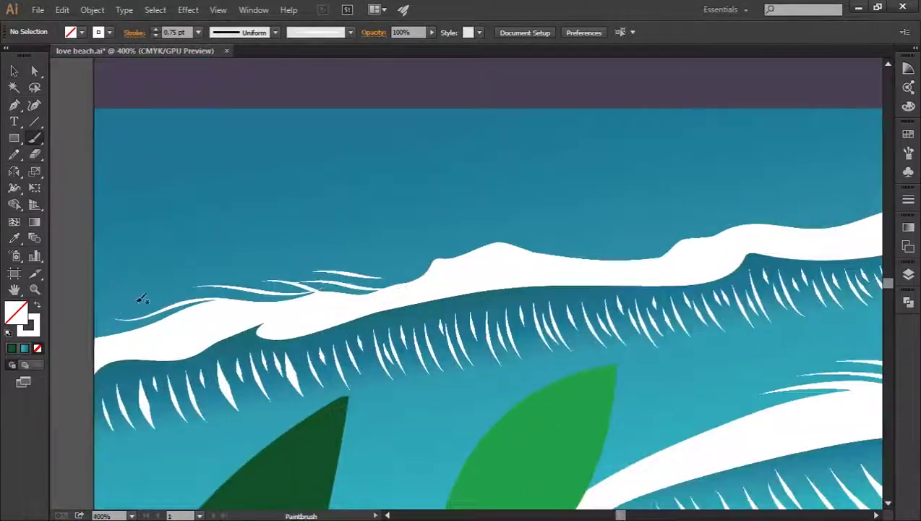
- Paint another thin white streak along the wave's foam edge
{"action": "scroll", "coordinate": [339, 278], "scroll_direction": "down", "scroll_amount": 1}
{"action": "scroll", "coordinate": [339, 278], "scroll_direction": "up", "scroll_amount": 3}
{"action": "scroll", "coordinate": [514, 263], "scroll_direction": "up", "scroll_amount": 2}
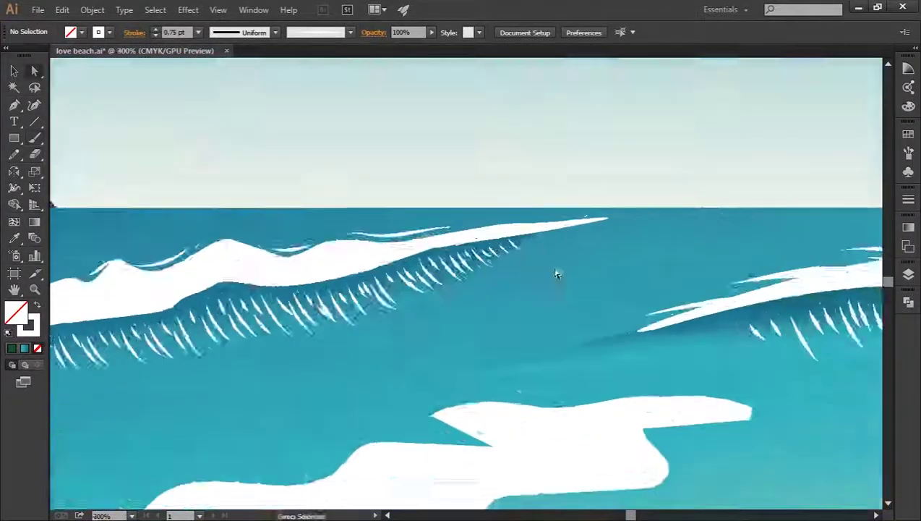
{"action": "scroll", "coordinate": [557, 273], "scroll_direction": "down", "scroll_amount": 2}
{"action": "scroll", "coordinate": [501, 339], "scroll_direction": "up", "scroll_amount": 3}
{"action": "left_click_drag", "start_coordinate": [361, 353], "coordinate": [466, 300]}
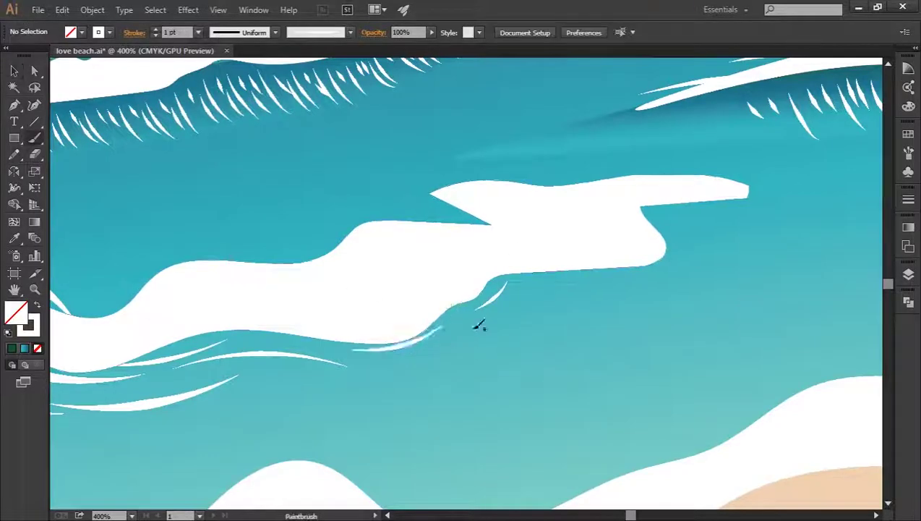
{"action": "scroll", "coordinate": [480, 327], "scroll_direction": "right", "scroll_amount": 5}
{"action": "scroll", "coordinate": [443, 323], "scroll_direction": "up", "scroll_amount": 2}
{"action": "scroll", "coordinate": [506, 304], "scroll_direction": "down", "scroll_amount": 2}
{"action": "scroll", "coordinate": [545, 350], "scroll_direction": "up", "scroll_amount": 2}
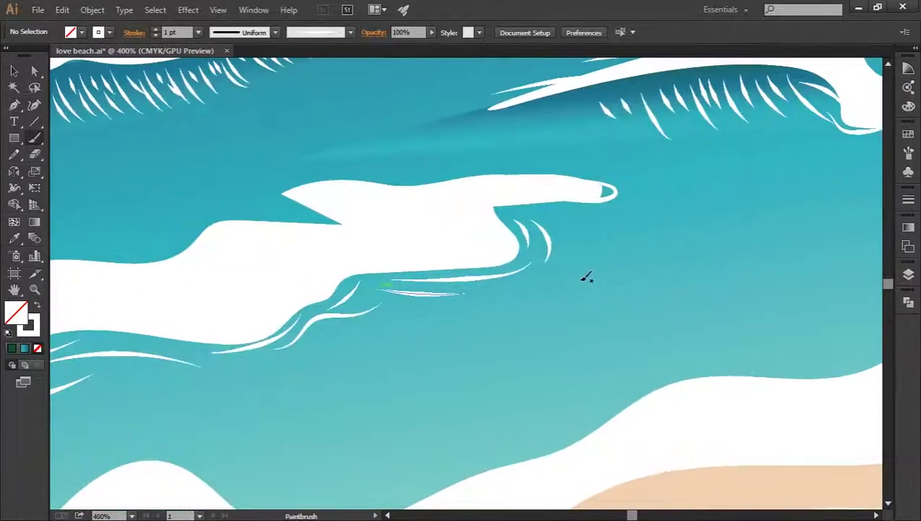
{"action": "scroll", "coordinate": [587, 278], "scroll_direction": "right", "scroll_amount": 3}
{"action": "scroll", "coordinate": [434, 253], "scroll_direction": "up", "scroll_amount": 3}
{"action": "scroll", "coordinate": [305, 268], "scroll_direction": "down", "scroll_amount": 3}
{"action": "scroll", "coordinate": [480, 354], "scroll_direction": "left", "scroll_amount": 2}
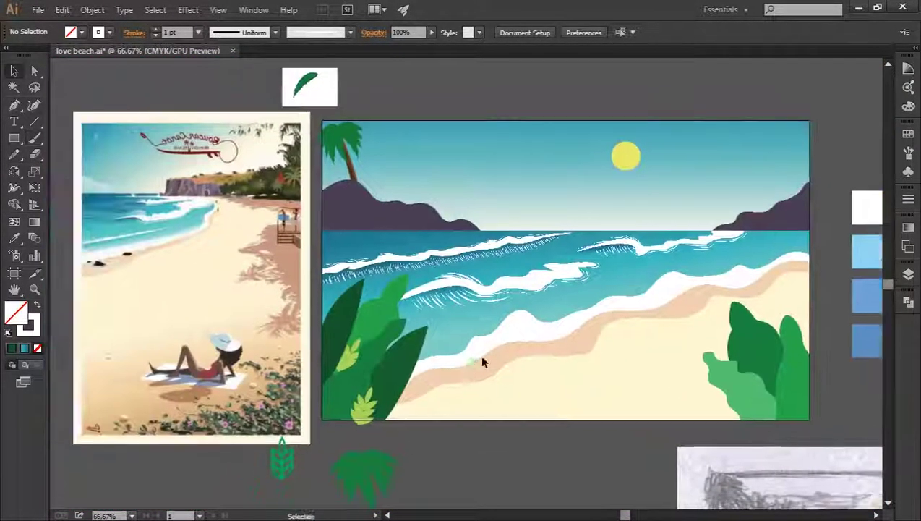
{"action": "scroll", "coordinate": [444, 318], "scroll_direction": "up", "scroll_amount": 2}
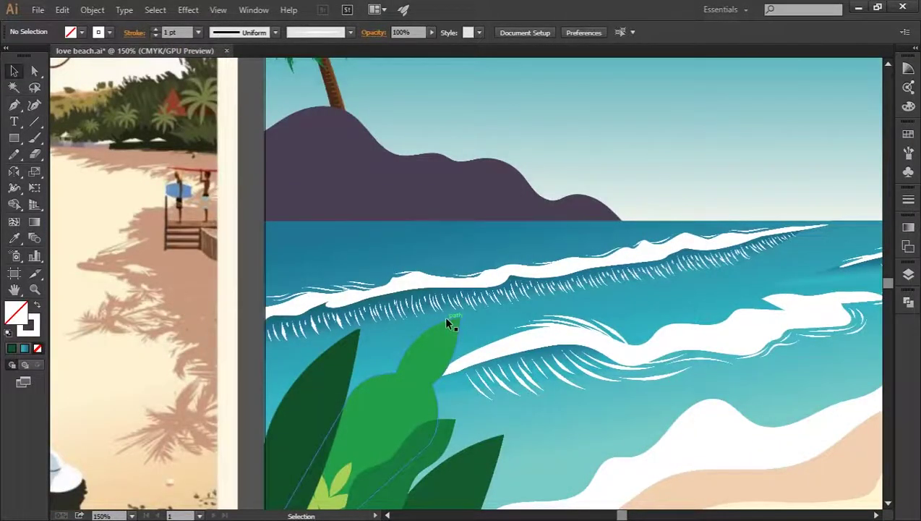
- Check the new streaks by selecting one on the upper wave, then clearing the selection
{"action": "key", "text": "b"}
{"action": "scroll", "coordinate": [443, 316], "scroll_direction": "up", "scroll_amount": 2}
{"action": "scroll", "coordinate": [443, 316], "scroll_direction": "up", "scroll_amount": 2}
{"action": "scroll", "coordinate": [447, 222], "scroll_direction": "up", "scroll_amount": 1}
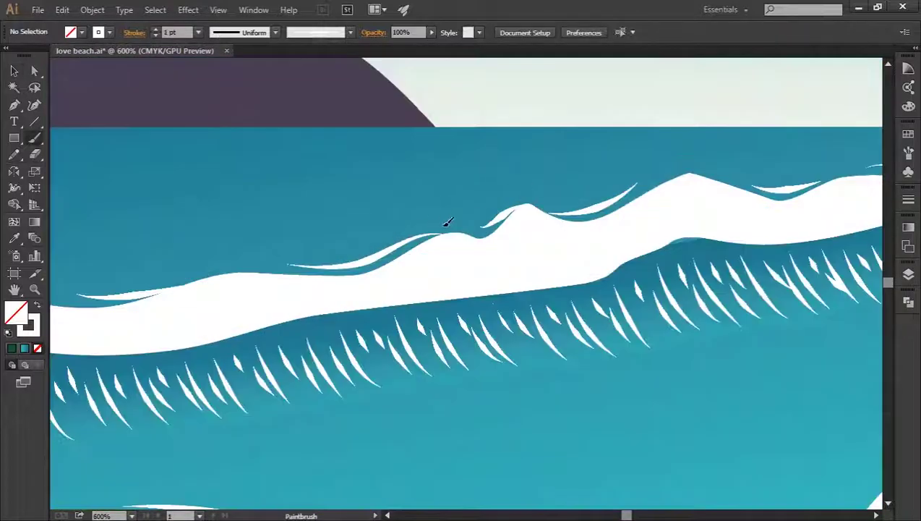
{"action": "scroll", "coordinate": [447, 222], "scroll_direction": "down", "scroll_amount": 1}
{"action": "key", "text": "v"}
{"action": "scroll", "coordinate": [456, 246], "scroll_direction": "down", "scroll_amount": 2}
{"action": "scroll", "coordinate": [267, 253], "scroll_direction": "down", "scroll_amount": 2}
{"action": "scroll", "coordinate": [491, 288], "scroll_direction": "up", "scroll_amount": 1}
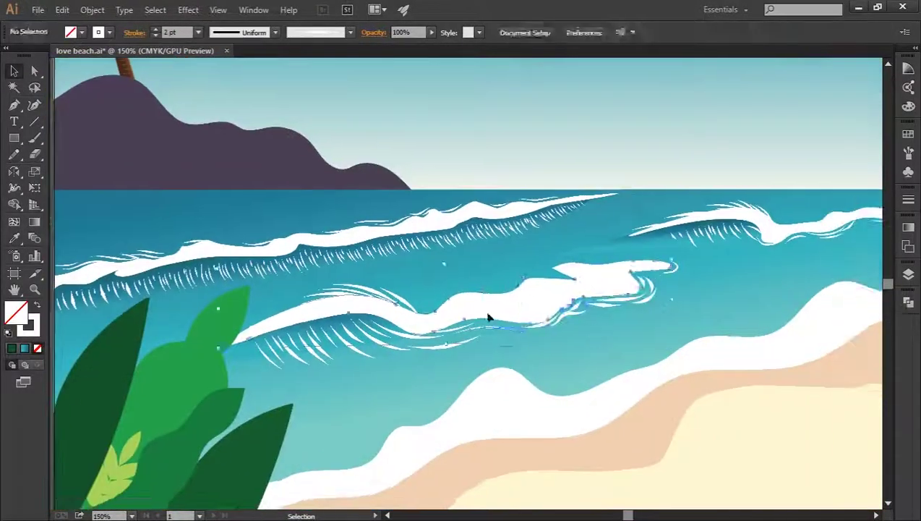
{"action": "scroll", "coordinate": [488, 317], "scroll_direction": "up", "scroll_amount": 3}
{"action": "scroll", "coordinate": [390, 181], "scroll_direction": "up", "scroll_amount": 3}
{"action": "scroll", "coordinate": [315, 318], "scroll_direction": "up", "scroll_amount": 1}
{"action": "left_click", "coordinate": [376, 277]}
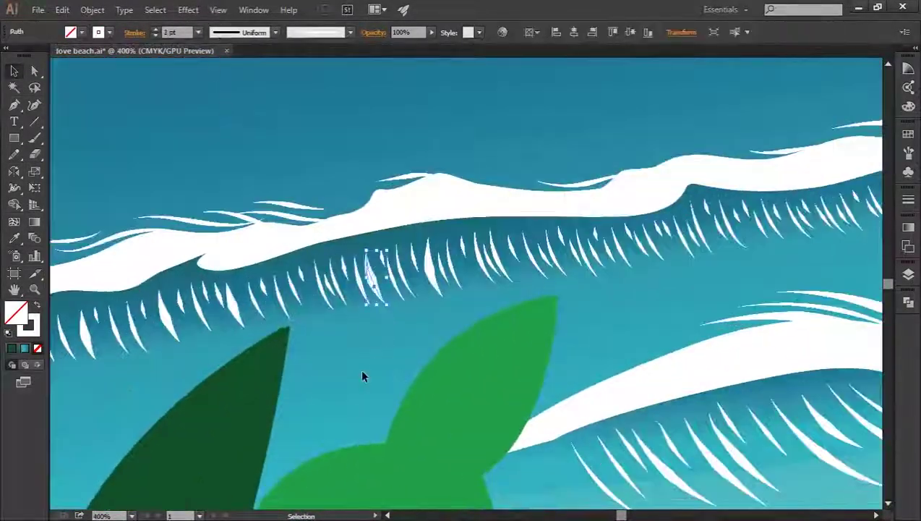
{"action": "scroll", "coordinate": [362, 375], "scroll_direction": "down", "scroll_amount": 1}
{"action": "scroll", "coordinate": [394, 317], "scroll_direction": "down", "scroll_amount": 2}
{"action": "left_click", "coordinate": [394, 317]}
{"action": "scroll", "coordinate": [394, 317], "scroll_direction": "down", "scroll_amount": 2}
{"action": "scroll", "coordinate": [480, 416], "scroll_direction": "up", "scroll_amount": 1}
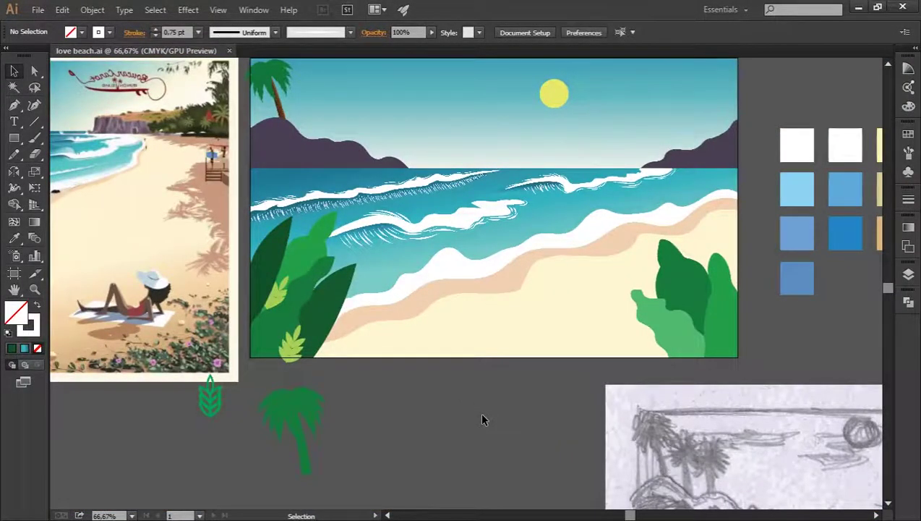
- Paint thin white 2 pt streaks curling along the shoreline foam's upper edge
{"action": "scroll", "coordinate": [479, 418], "scroll_direction": "up", "scroll_amount": 3}
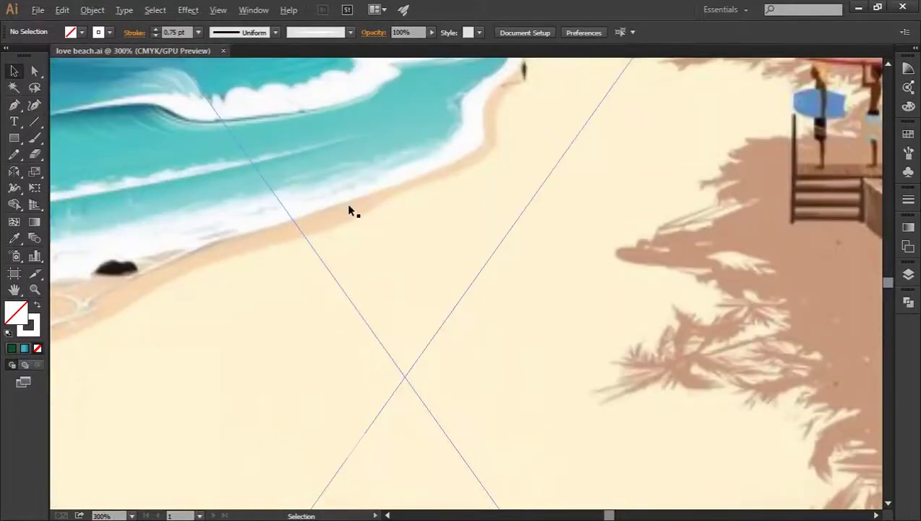
{"action": "scroll", "coordinate": [346, 203], "scroll_direction": "down", "scroll_amount": 1}
{"action": "key", "text": "b"}
{"action": "scroll", "coordinate": [522, 206], "scroll_direction": "down", "scroll_amount": 1}
{"action": "scroll", "coordinate": [441, 249], "scroll_direction": "down", "scroll_amount": 1}
{"action": "scroll", "coordinate": [269, 354], "scroll_direction": "left", "scroll_amount": 4}
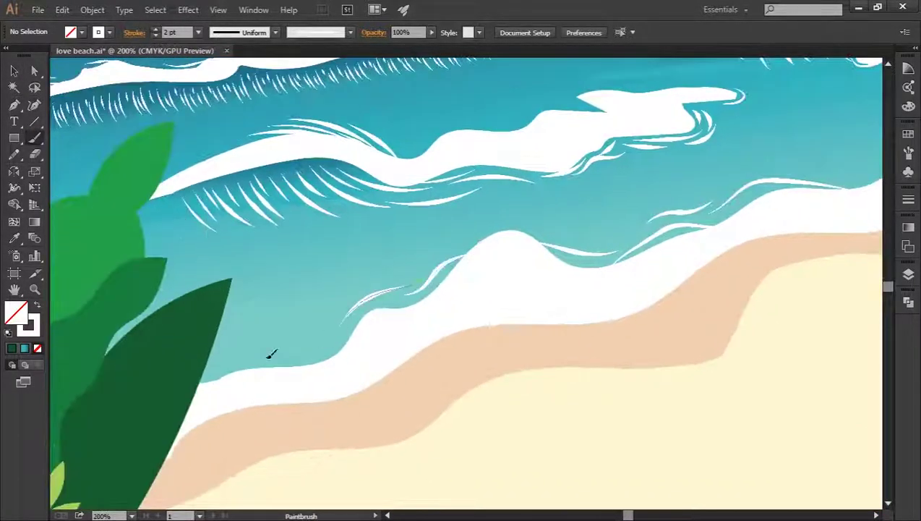
{"action": "scroll", "coordinate": [368, 368], "scroll_direction": "left", "scroll_amount": 3}
{"action": "scroll", "coordinate": [617, 433], "scroll_direction": "right", "scroll_amount": 1}
{"action": "scroll", "coordinate": [297, 352], "scroll_direction": "right", "scroll_amount": 3}
{"action": "scroll", "coordinate": [297, 352], "scroll_direction": "right", "scroll_amount": 3}
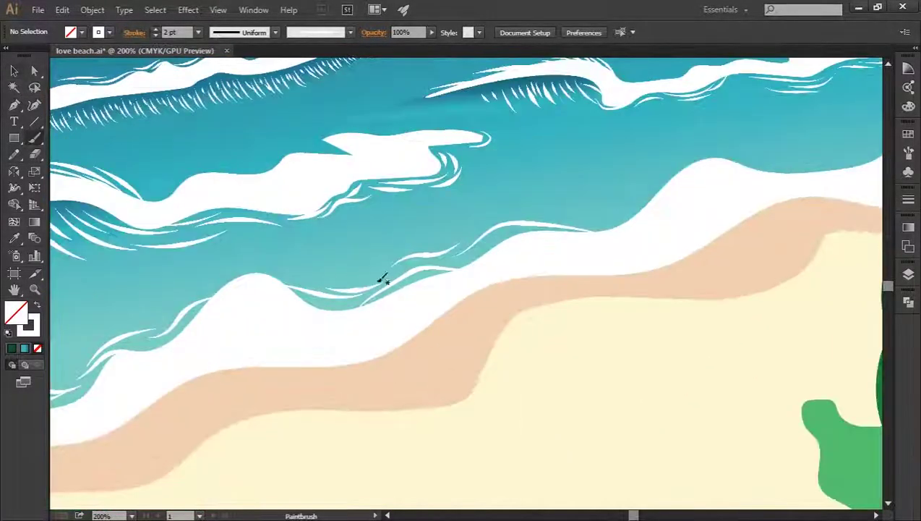
{"action": "scroll", "coordinate": [405, 283], "scroll_direction": "up", "scroll_amount": 2}
{"action": "scroll", "coordinate": [454, 302], "scroll_direction": "down", "scroll_amount": 1}
{"action": "scroll", "coordinate": [406, 261], "scroll_direction": "up", "scroll_amount": 1}
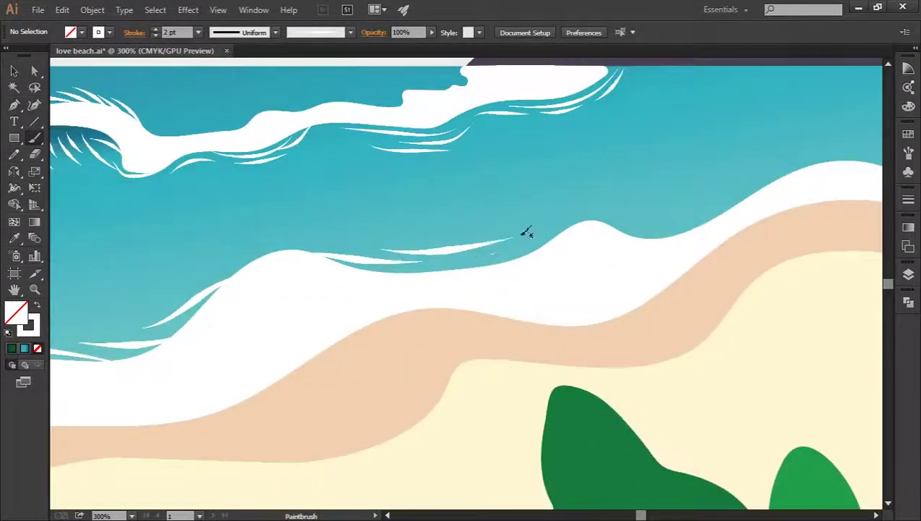
{"action": "scroll", "coordinate": [699, 196], "scroll_direction": "down", "scroll_amount": 1}
{"action": "scroll", "coordinate": [497, 299], "scroll_direction": "down", "scroll_amount": 1}
{"action": "scroll", "coordinate": [358, 445], "scroll_direction": "down", "scroll_amount": 2}
- Ready the Pen tool with fill and stroke colours swapped for drawing the shoreline rocks
{"action": "key", "text": "v"}
{"action": "scroll", "coordinate": [487, 245], "scroll_direction": "up", "scroll_amount": 4}
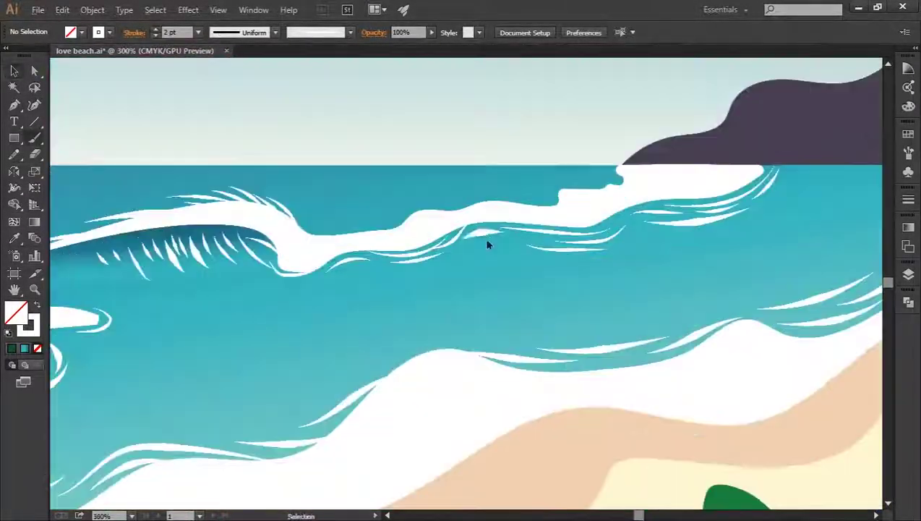
{"action": "scroll", "coordinate": [487, 244], "scroll_direction": "down", "scroll_amount": 3}
{"action": "scroll", "coordinate": [496, 397], "scroll_direction": "up", "scroll_amount": 1}
{"action": "key", "text": "p"}
{"action": "key", "text": "shift+x"}
{"action": "scroll", "coordinate": [378, 315], "scroll_direction": "up", "scroll_amount": 4}
{"action": "scroll", "coordinate": [378, 314], "scroll_direction": "down", "scroll_amount": 2}
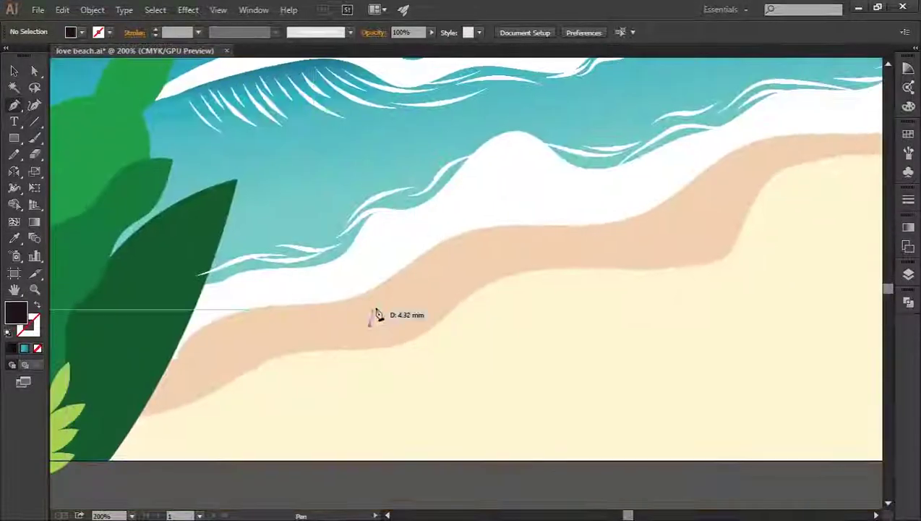
{"action": "scroll", "coordinate": [378, 315], "scroll_direction": "down", "scroll_amount": 3}
{"action": "scroll", "coordinate": [489, 345], "scroll_direction": "up", "scroll_amount": 3}
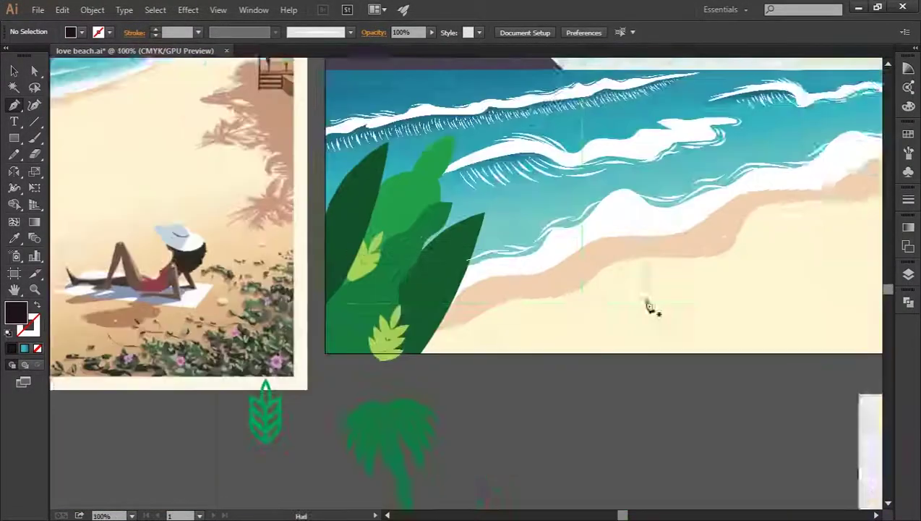
{"action": "scroll", "coordinate": [560, 354], "scroll_direction": "down", "scroll_amount": 1}
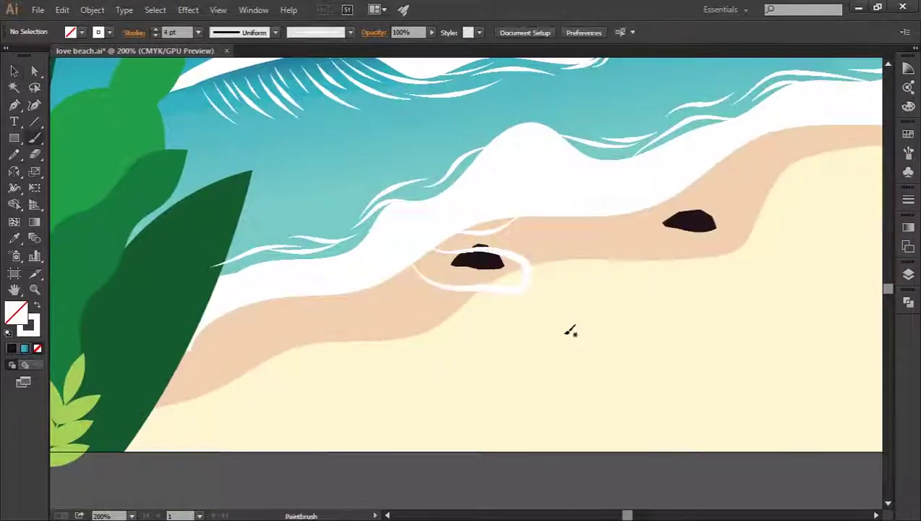
- Scroll to the right-hand bush's light-green leaf to shade its left edge
{"action": "scroll", "coordinate": [433, 303], "scroll_direction": "down", "scroll_amount": 2}
{"action": "scroll", "coordinate": [325, 290], "scroll_direction": "left", "scroll_amount": 3}
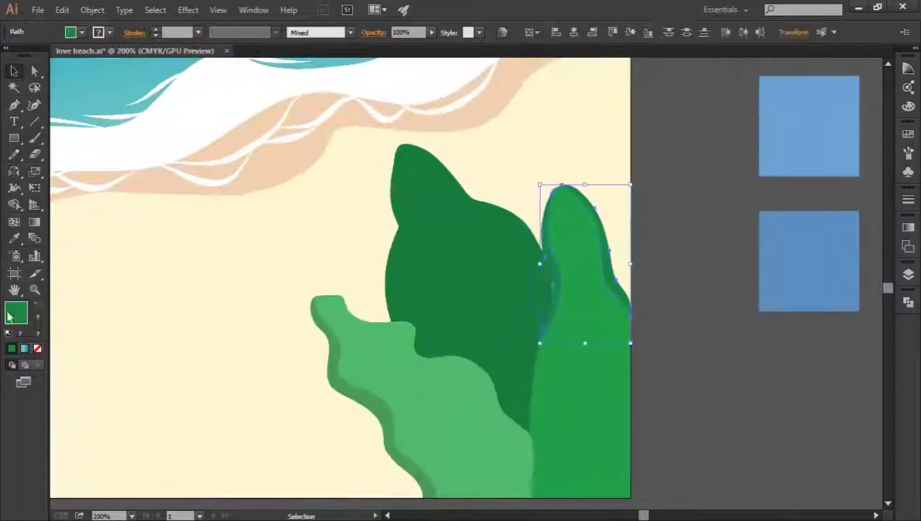
- Deselect the bush leaf and extend the darker shading path down its edge
{"action": "left_click", "coordinate": [664, 292]}
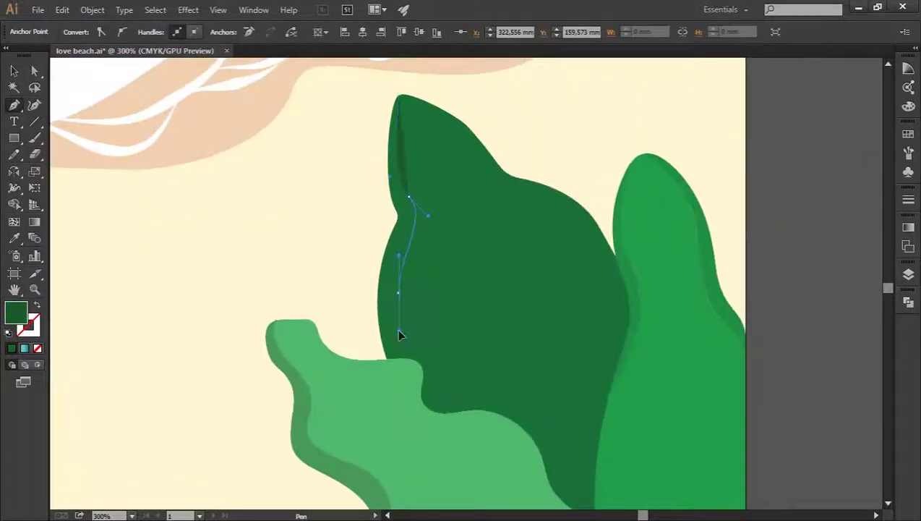
{"action": "left_click_drag", "start_coordinate": [437, 394], "coordinate": [414, 411]}
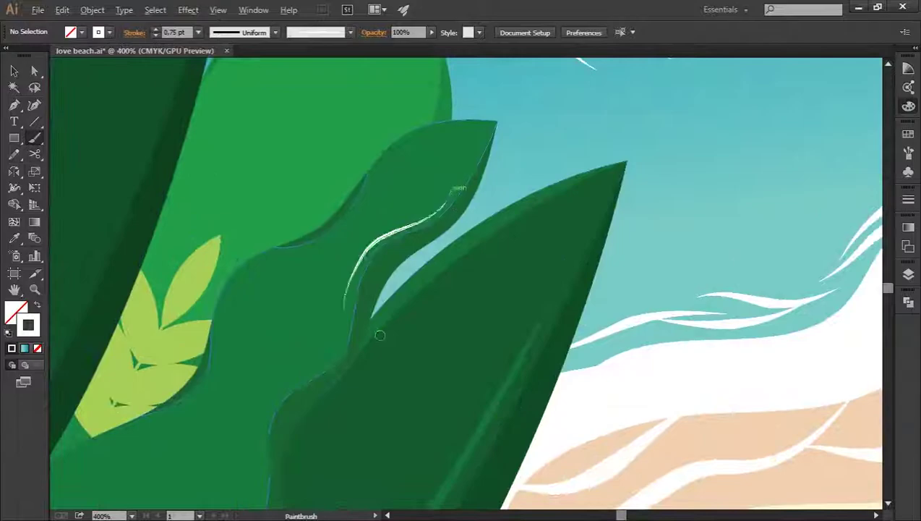
- Zoom in on the mid-green bush leaf to finish its white highlight stroke
{"action": "key", "text": "ctrl+equal"}
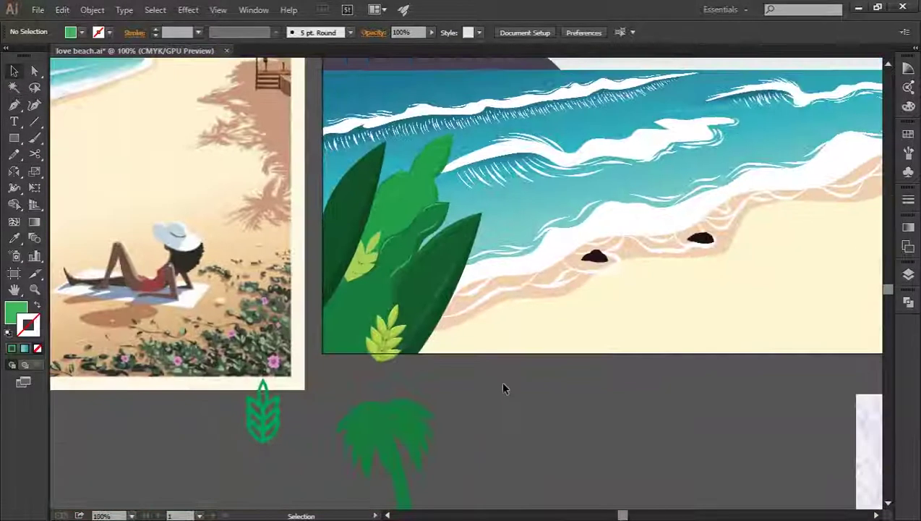
- Switch to the Pen tool to add more shading to the left bush leaves
{"action": "scroll", "coordinate": [470, 242], "scroll_direction": "up", "scroll_amount": 5}
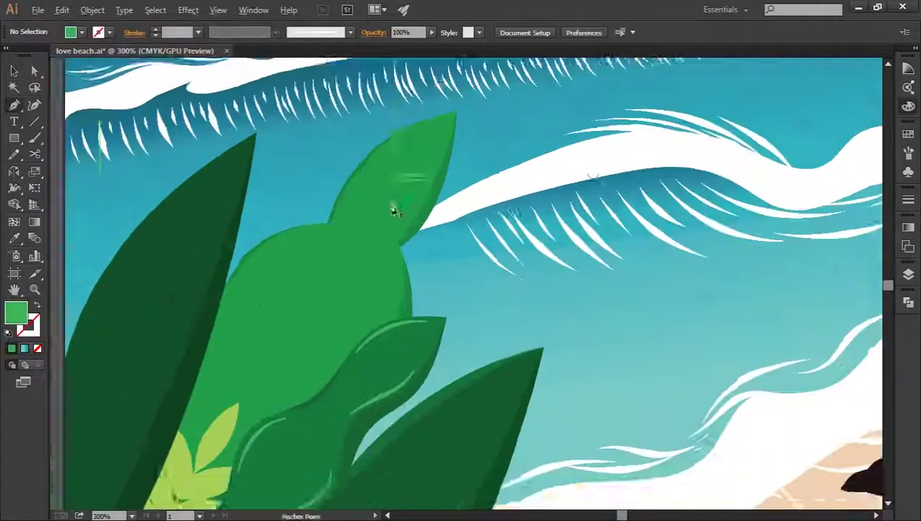
{"action": "key", "text": "p"}
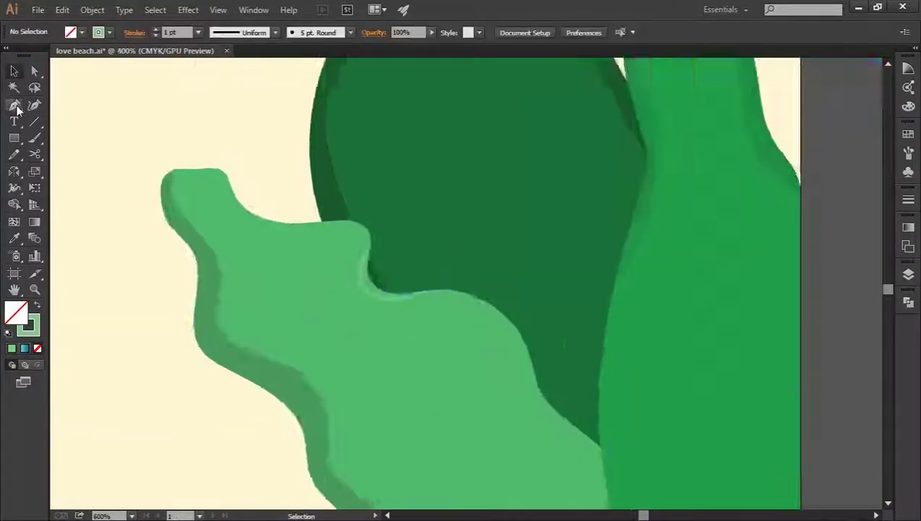
{"action": "left_click", "coordinate": [14, 106]}
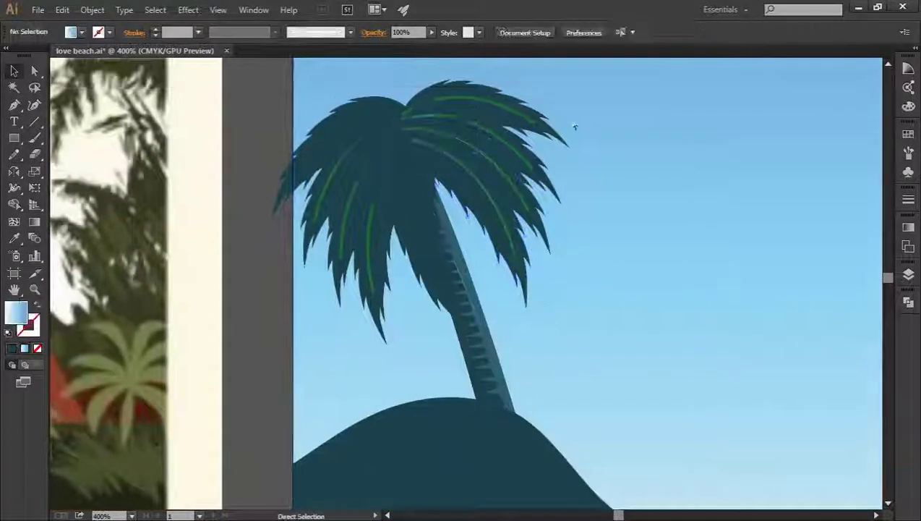
- Select the left palm tree's leaf group
{"action": "left_click", "coordinate": [300, 190]}
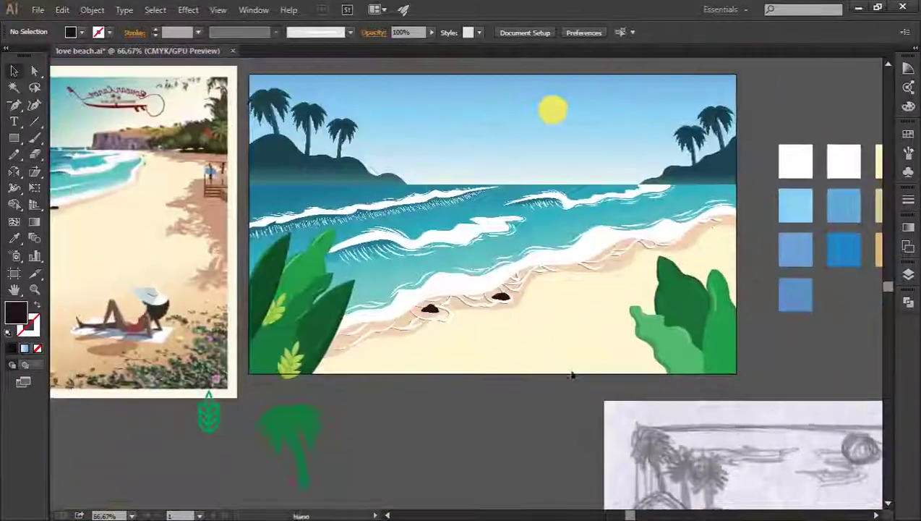
- Zoom out to view the whole beach scene layout
{"action": "key", "text": "ctrl+minus"}
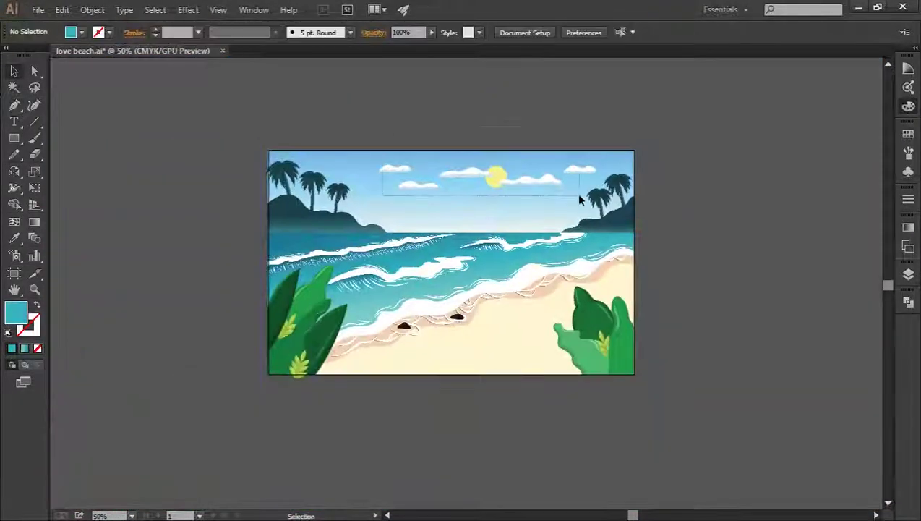
- Draw a rectangle about 381 × 237.54 mm covering the whole artboard
{"action": "key", "text": "m"}
{"action": "left_click_drag", "start_coordinate": [258, 150], "coordinate": [623, 375]}
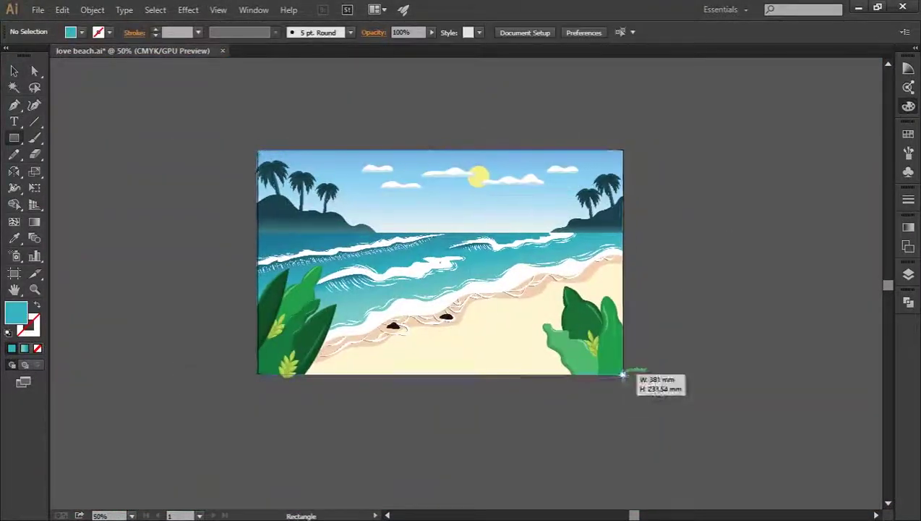